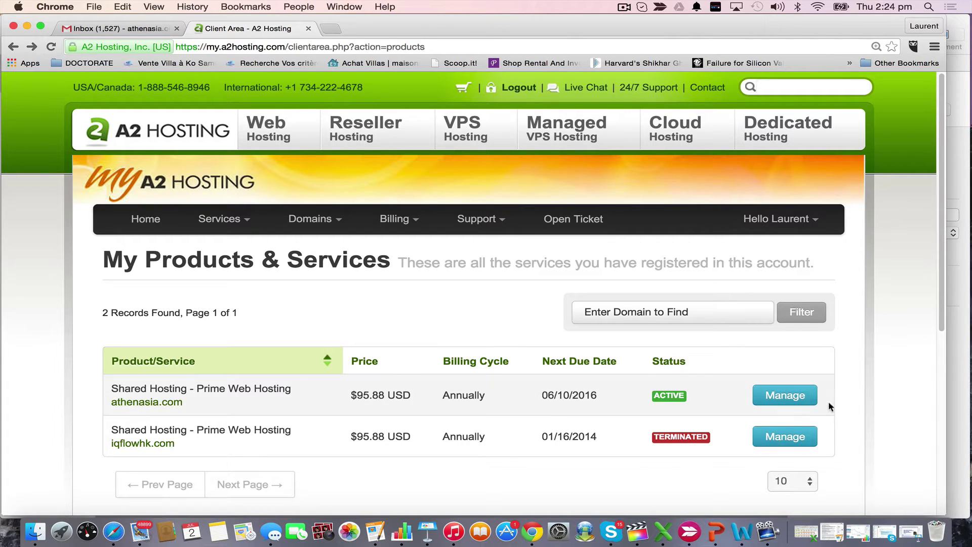
Open cPanel for the athenasia.com hosting plan in a new tab and scroll to Mail
{"action": "left_click", "coordinate": [789, 396]}
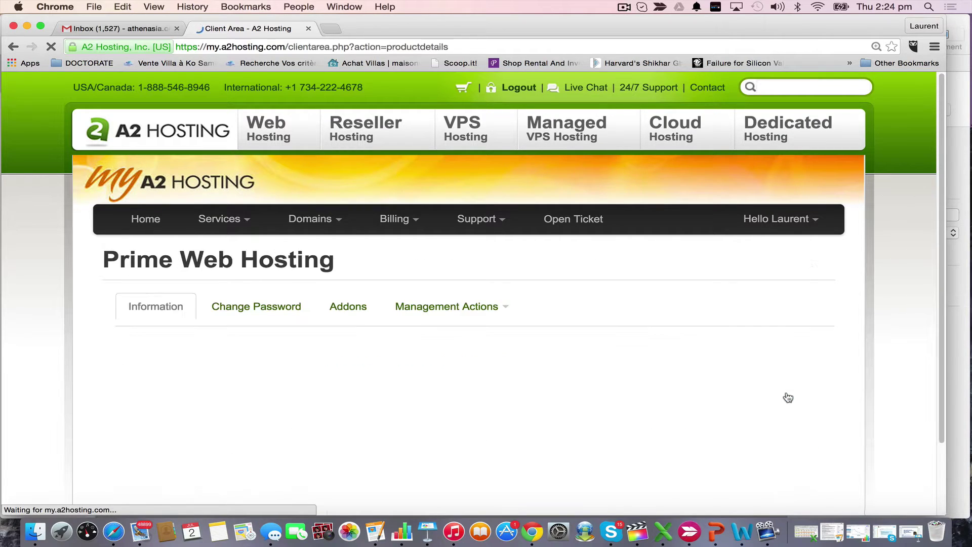
{"action": "scroll", "coordinate": [729, 415], "scroll_direction": "down", "scroll_amount": 3}
{"action": "scroll", "coordinate": [729, 417], "scroll_direction": "down", "scroll_amount": 1}
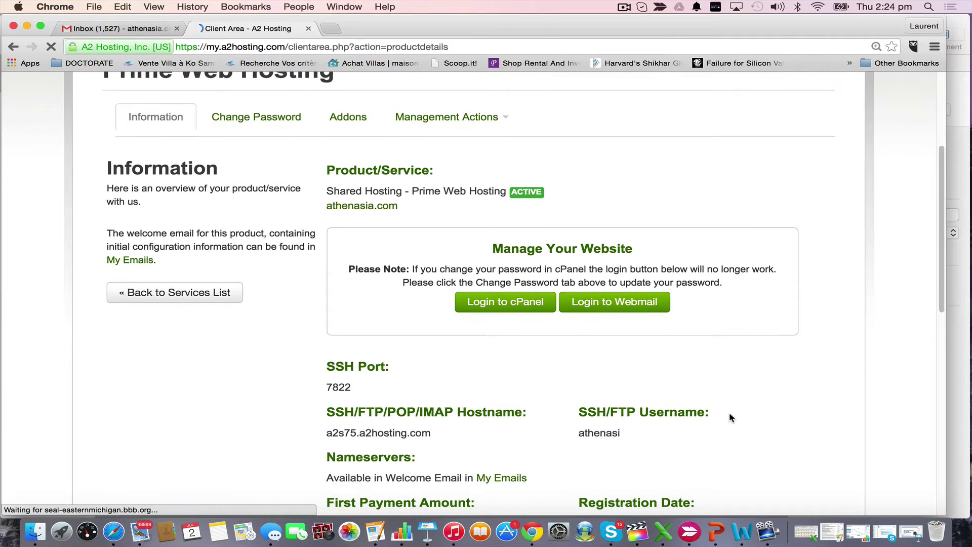
{"action": "left_click", "coordinate": [523, 309]}
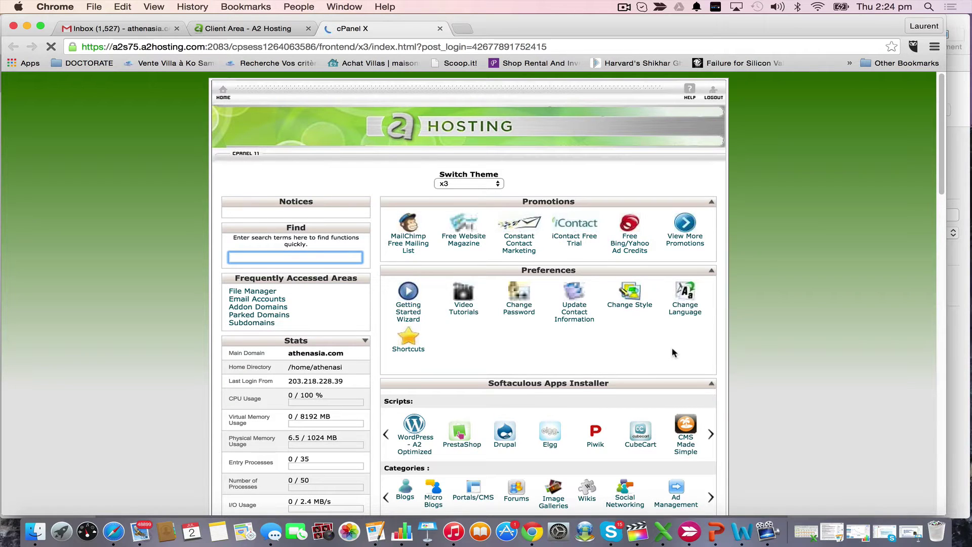
{"action": "scroll", "coordinate": [673, 348], "scroll_direction": "down", "scroll_amount": 5}
{"action": "scroll", "coordinate": [672, 352], "scroll_direction": "down", "scroll_amount": 1}
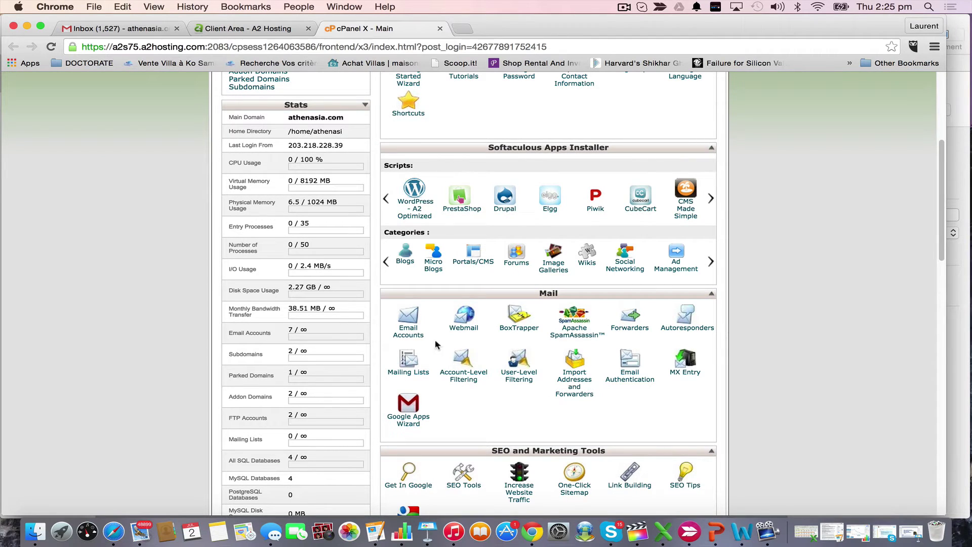
{"action": "left_click", "coordinate": [413, 320]}
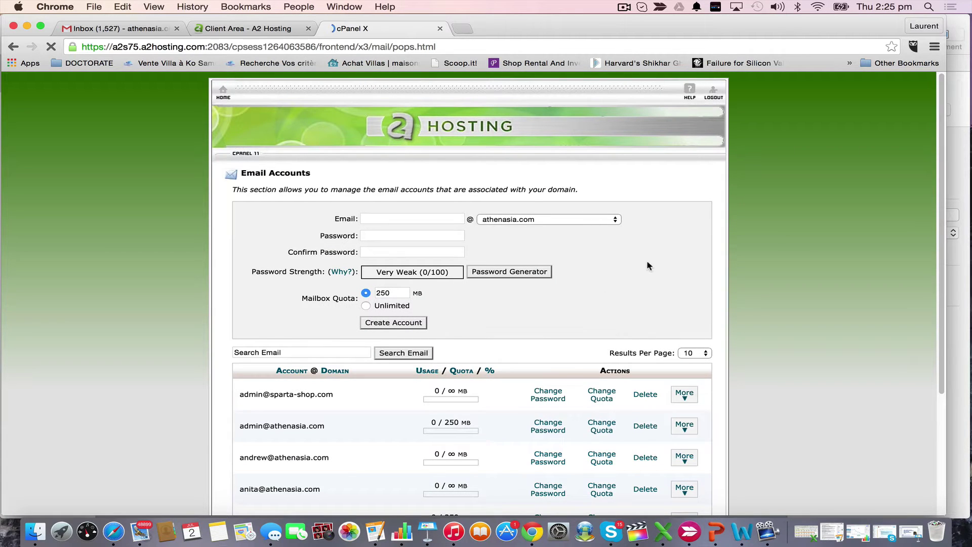
{"action": "scroll", "coordinate": [636, 276], "scroll_direction": "down", "scroll_amount": 5}
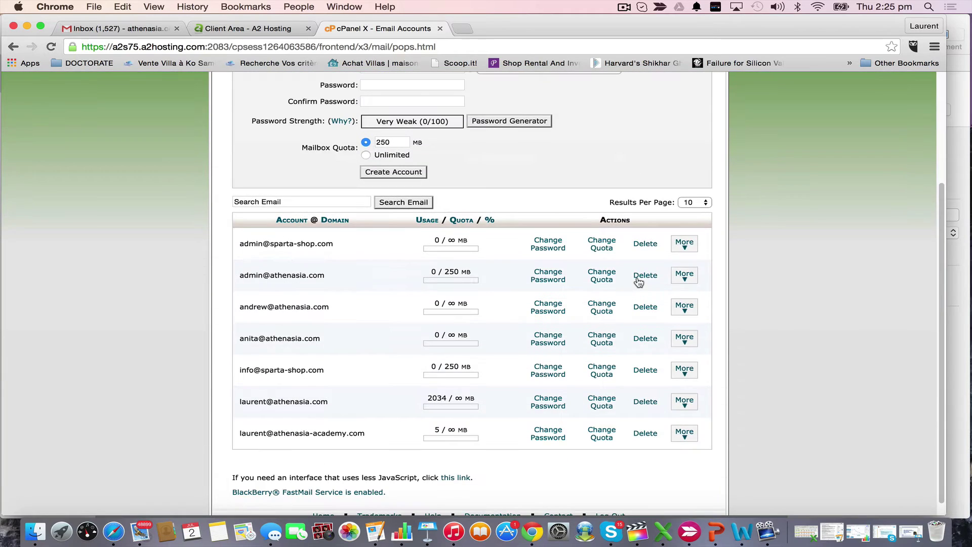
{"action": "scroll", "coordinate": [636, 276], "scroll_direction": "up", "scroll_amount": 5}
{"action": "left_click", "coordinate": [438, 216]}
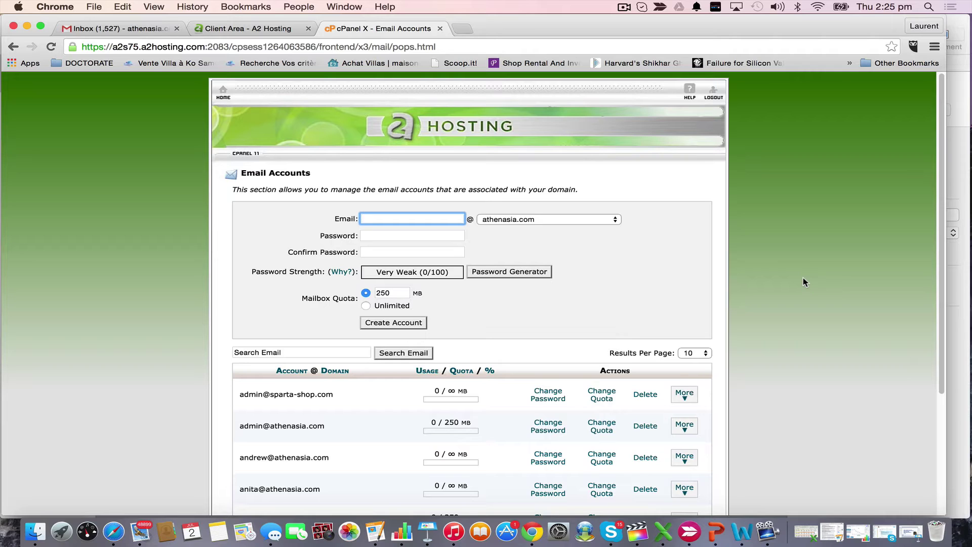
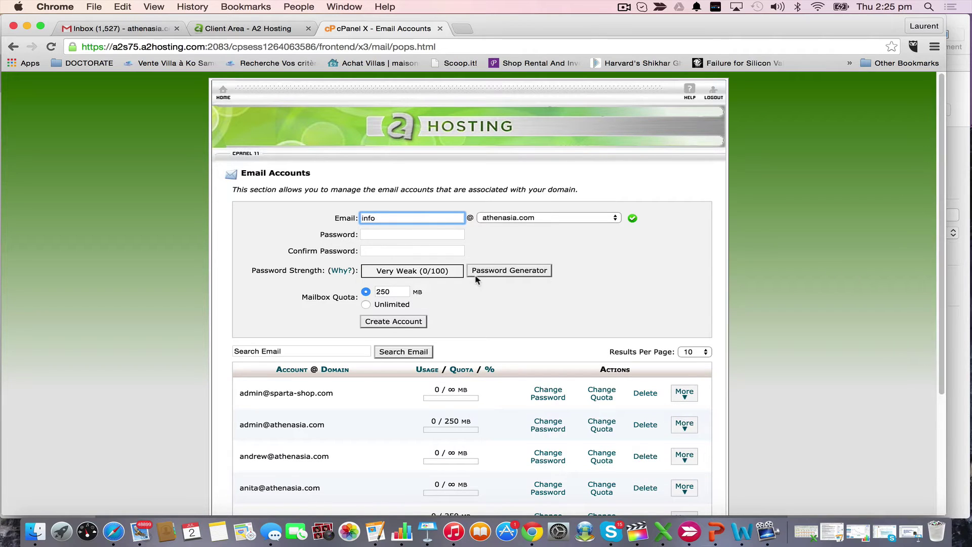
{"action": "left_click", "coordinate": [438, 235]}
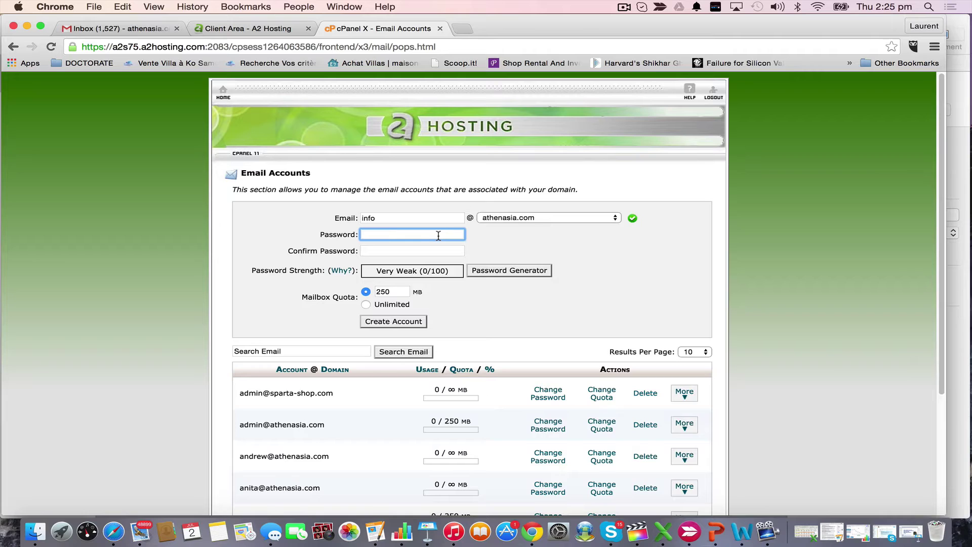
{"action": "type", "text": "•••"}
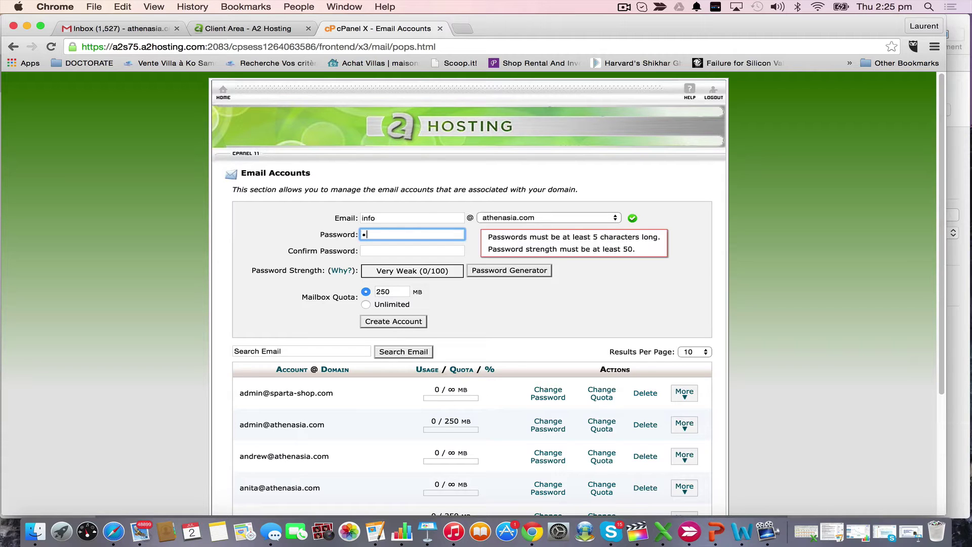
{"action": "type", "text": "•••••"}
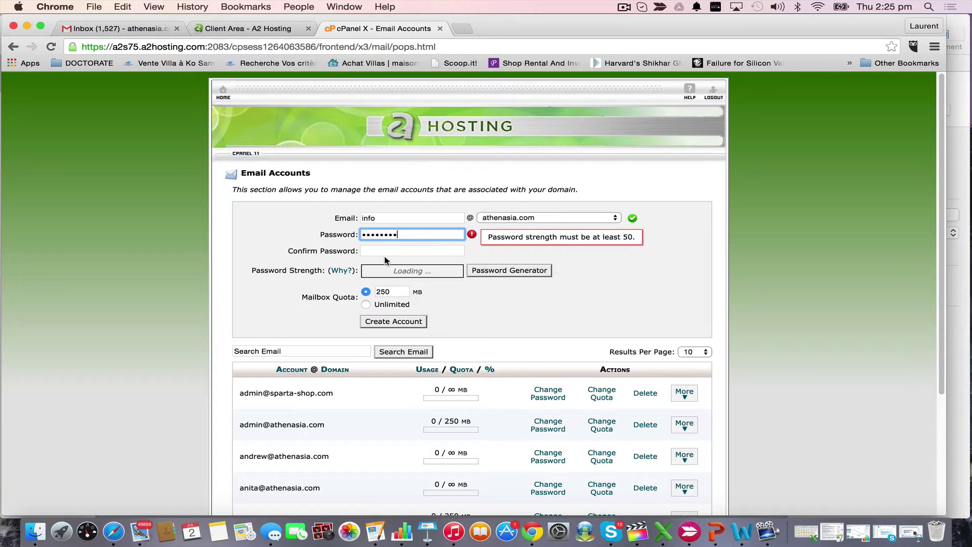
{"action": "left_click", "coordinate": [396, 251]}
{"action": "type", "text": "•••••••"}
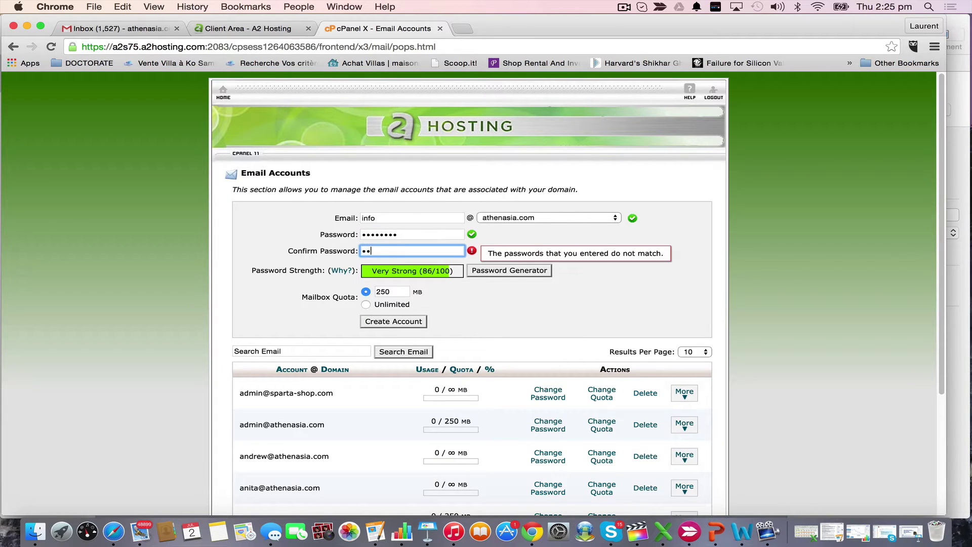
{"action": "type", "text": "•"}
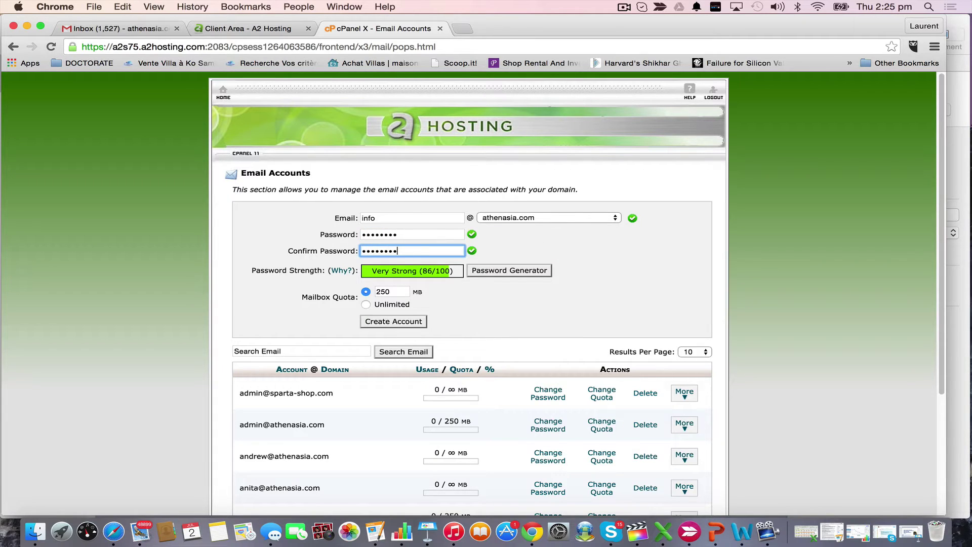
{"action": "left_click", "coordinate": [491, 293]}
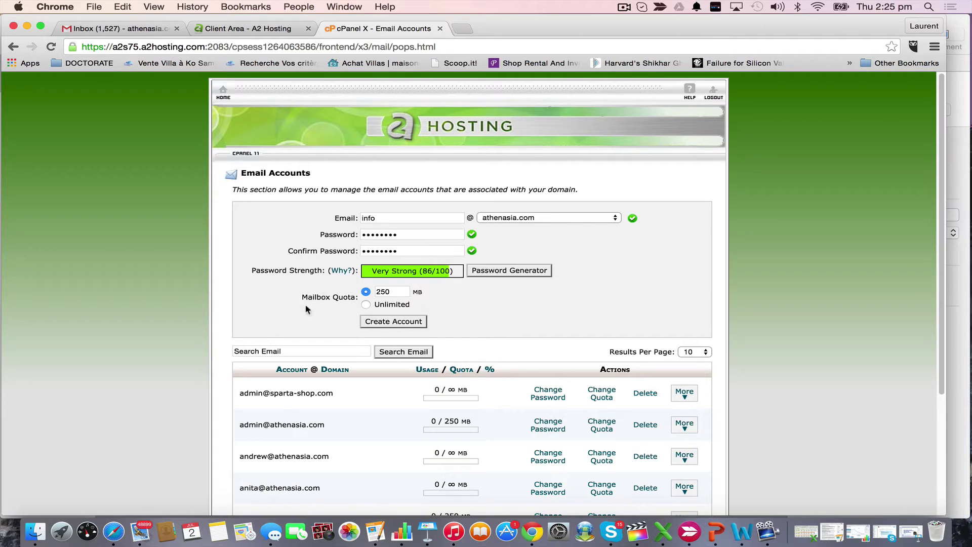
{"action": "left_click", "coordinate": [398, 292]}
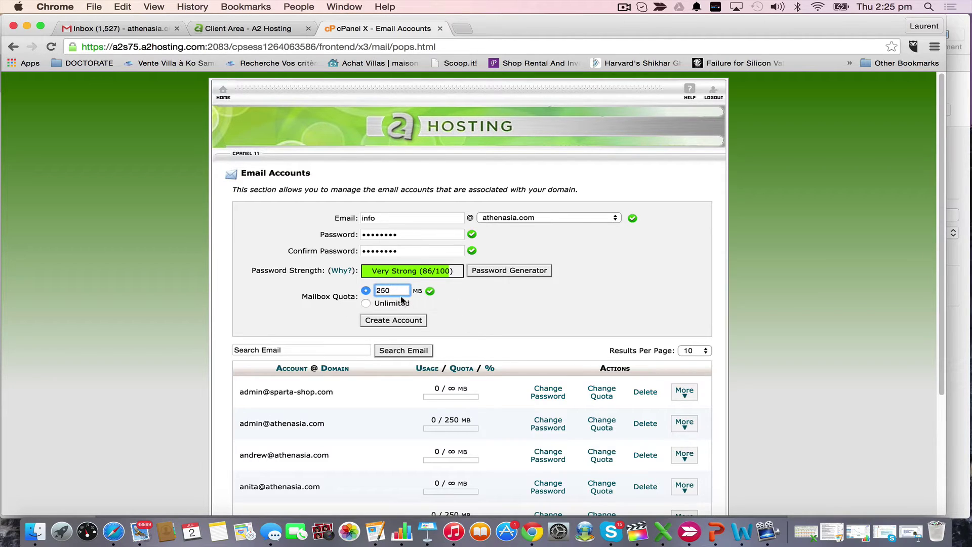
{"action": "scroll", "coordinate": [445, 300], "scroll_direction": "down", "scroll_amount": 2}
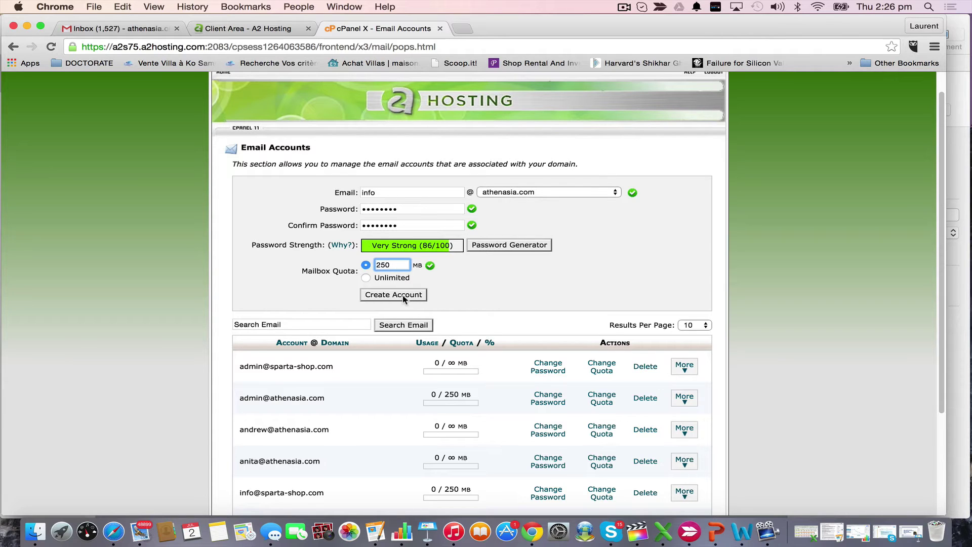
{"action": "scroll", "coordinate": [547, 294], "scroll_direction": "down", "scroll_amount": 3}
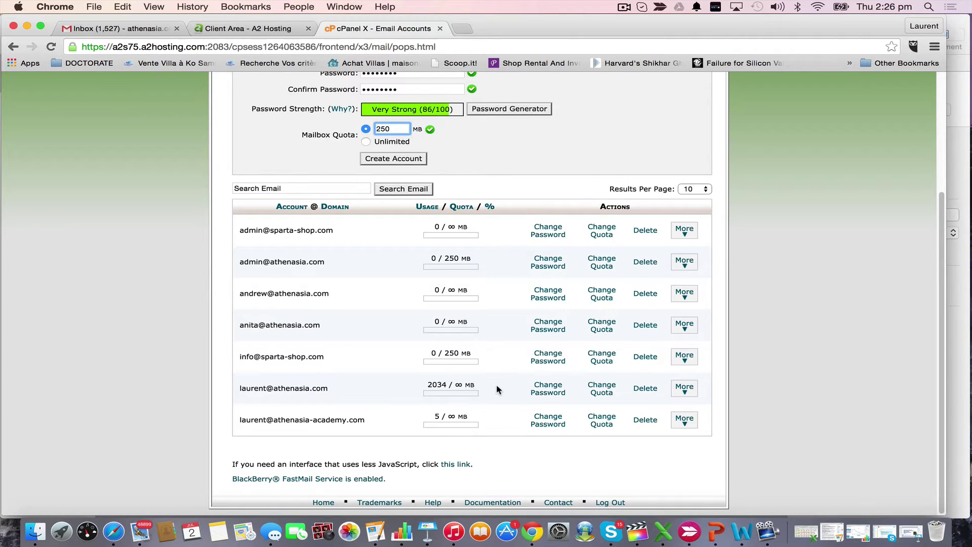
{"action": "scroll", "coordinate": [499, 390], "scroll_direction": "up", "scroll_amount": 4}
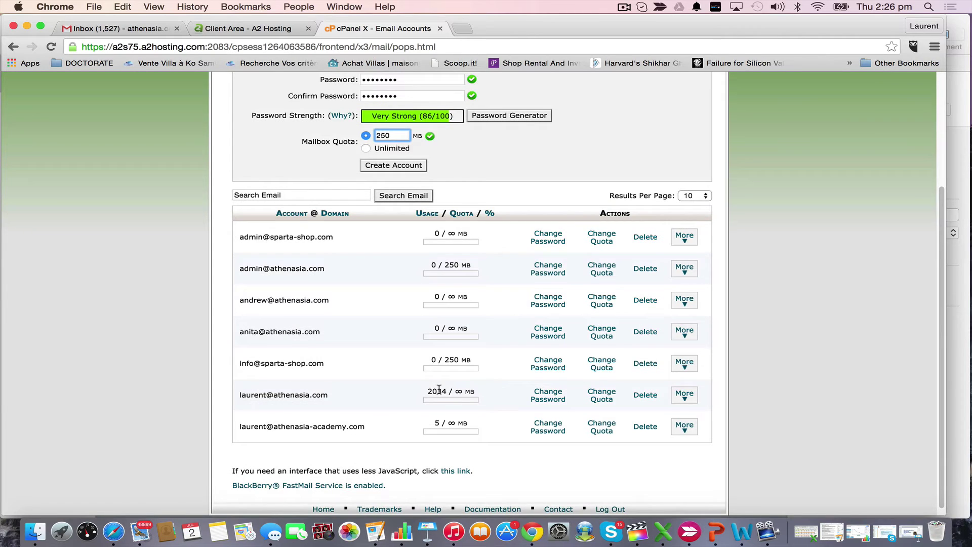
{"action": "scroll", "coordinate": [439, 387], "scroll_direction": "up", "scroll_amount": 3}
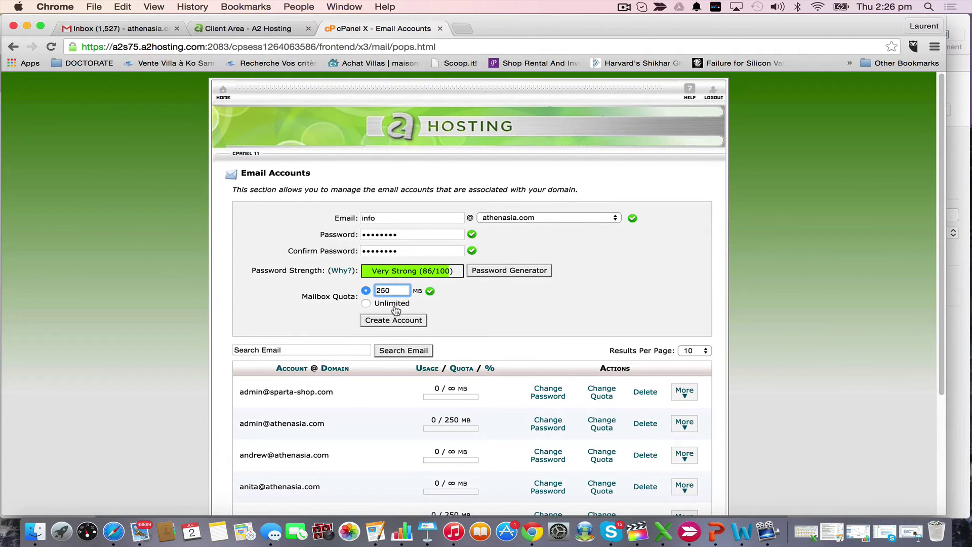
{"action": "scroll", "coordinate": [593, 284], "scroll_direction": "down", "scroll_amount": 4}
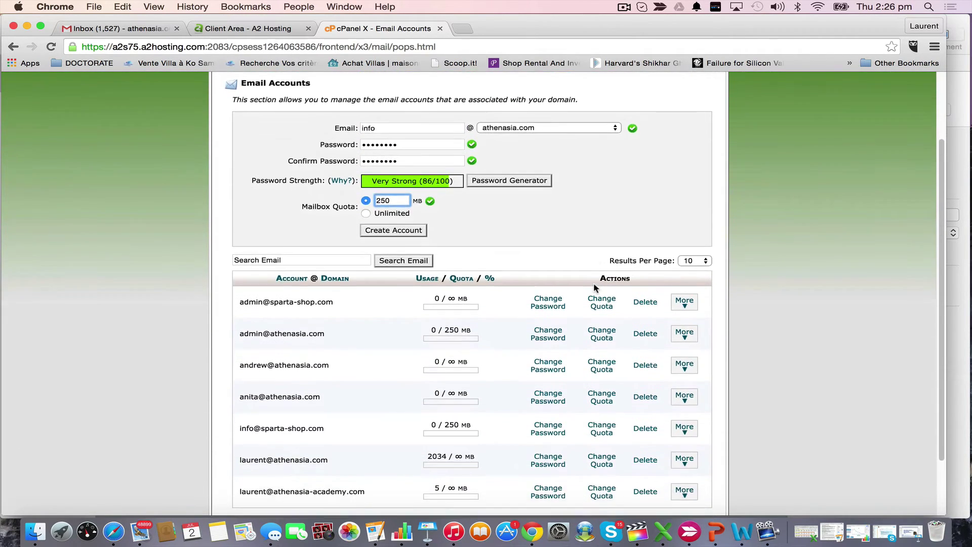
{"action": "scroll", "coordinate": [659, 225], "scroll_direction": "up", "scroll_amount": 1}
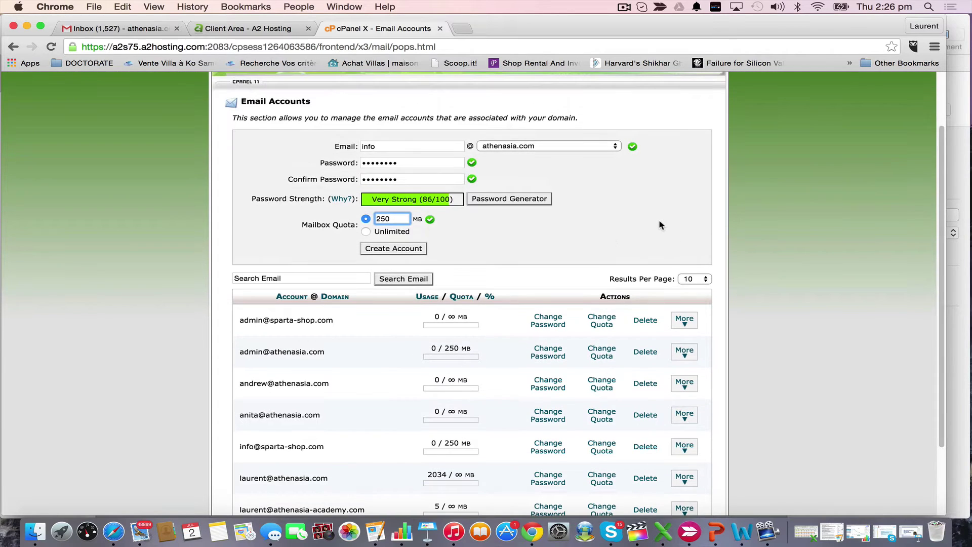
{"action": "left_click", "coordinate": [406, 249]}
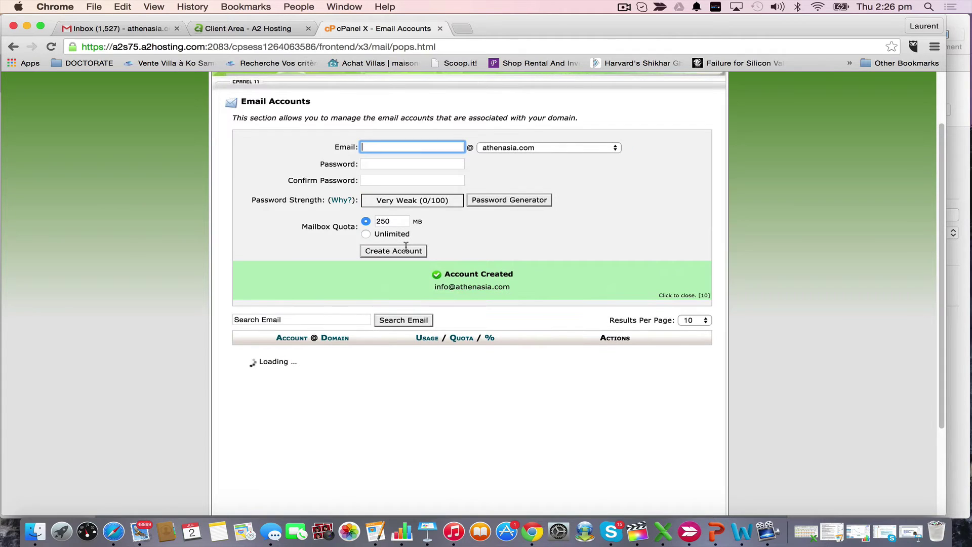
{"action": "scroll", "coordinate": [373, 414], "scroll_direction": "down", "scroll_amount": 5}
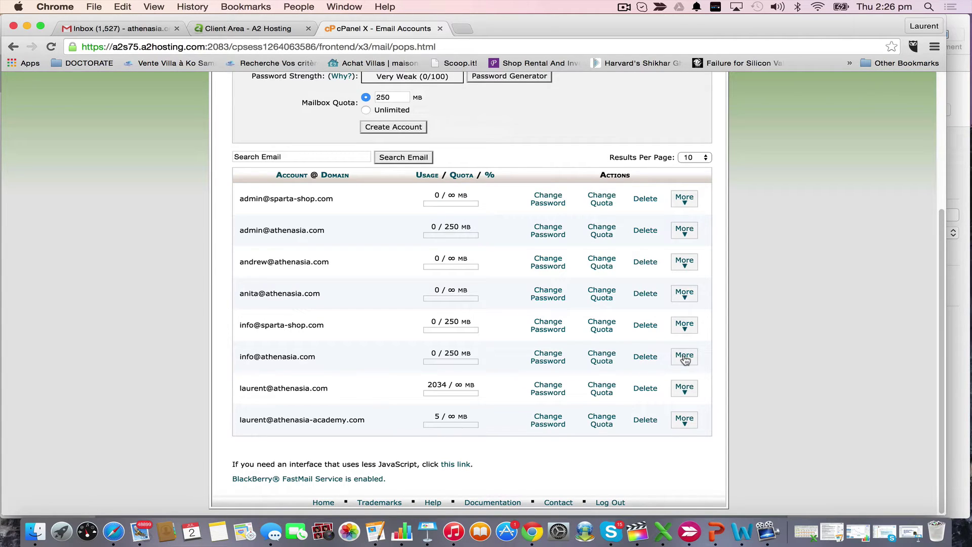
{"action": "left_click", "coordinate": [685, 357]}
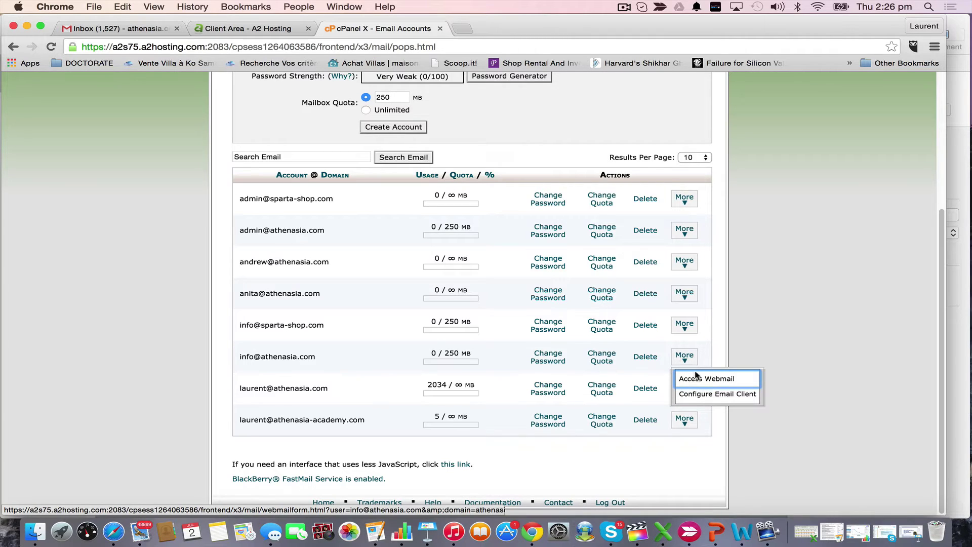
{"action": "left_click", "coordinate": [743, 397]}
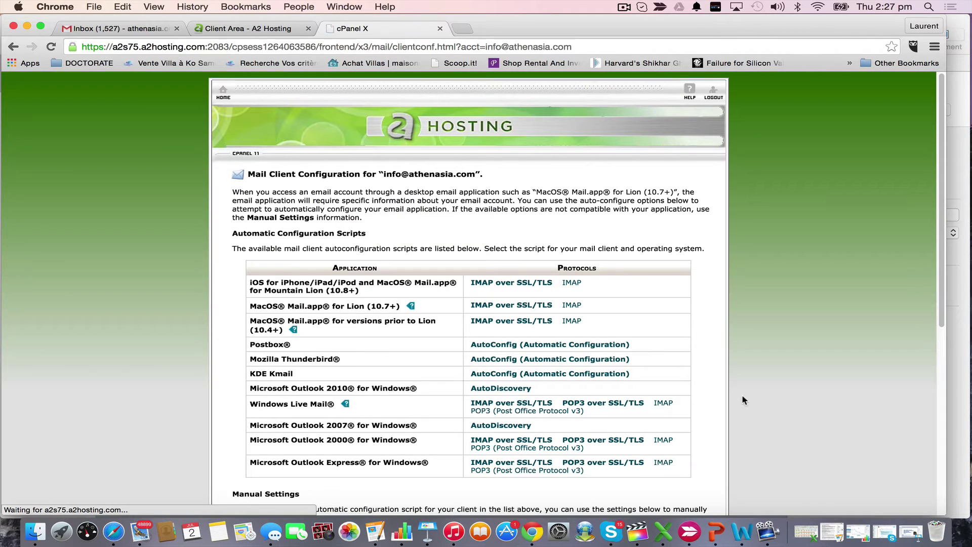
{"action": "scroll", "coordinate": [548, 276], "scroll_direction": "down", "scroll_amount": 4}
{"action": "scroll", "coordinate": [548, 276], "scroll_direction": "down", "scroll_amount": 10}
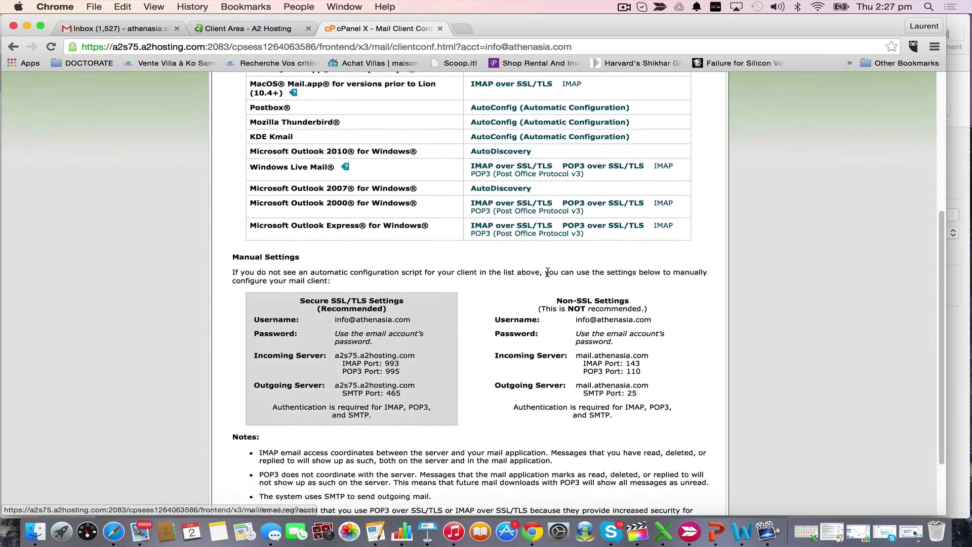
{"action": "scroll", "coordinate": [454, 274], "scroll_direction": "up", "scroll_amount": 10}
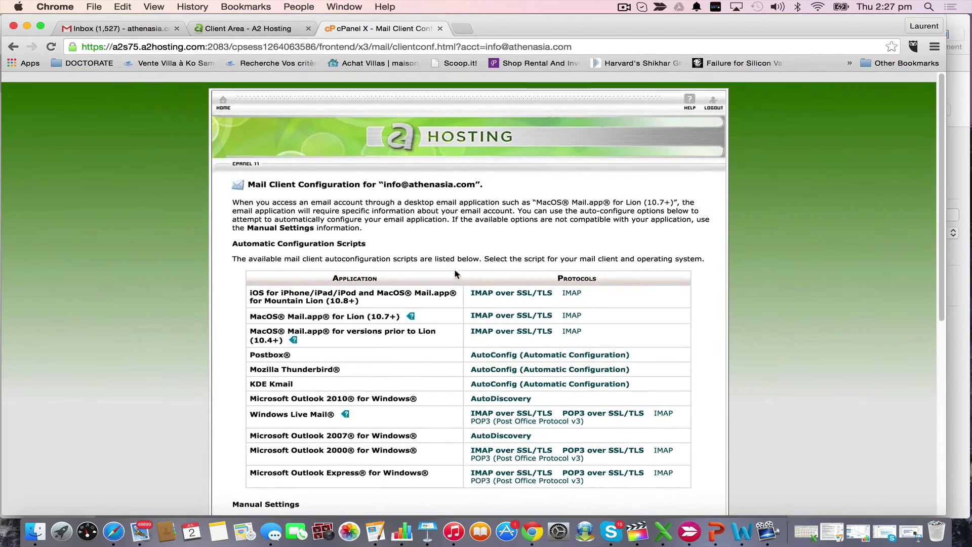
{"action": "scroll", "coordinate": [644, 353], "scroll_direction": "down", "scroll_amount": 2}
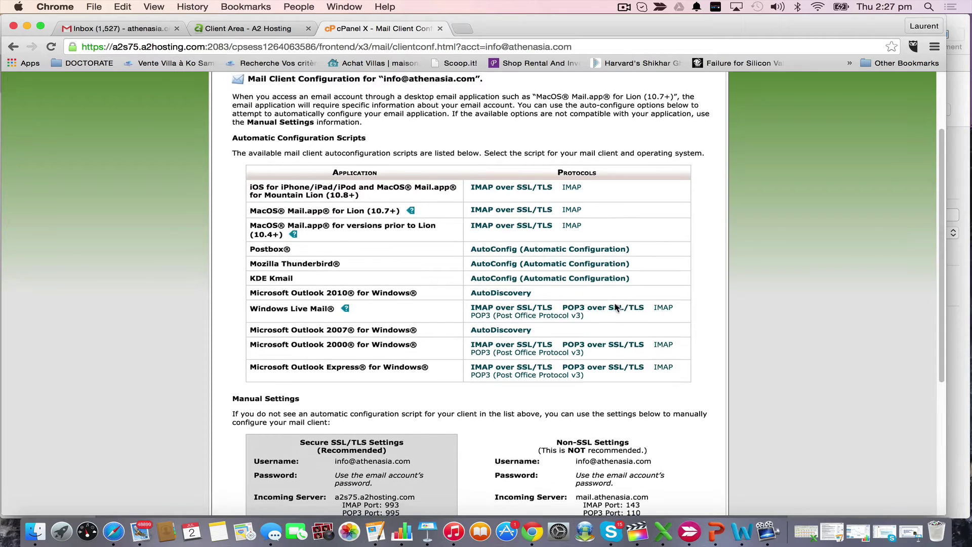
{"action": "scroll", "coordinate": [470, 375], "scroll_direction": "down", "scroll_amount": 1}
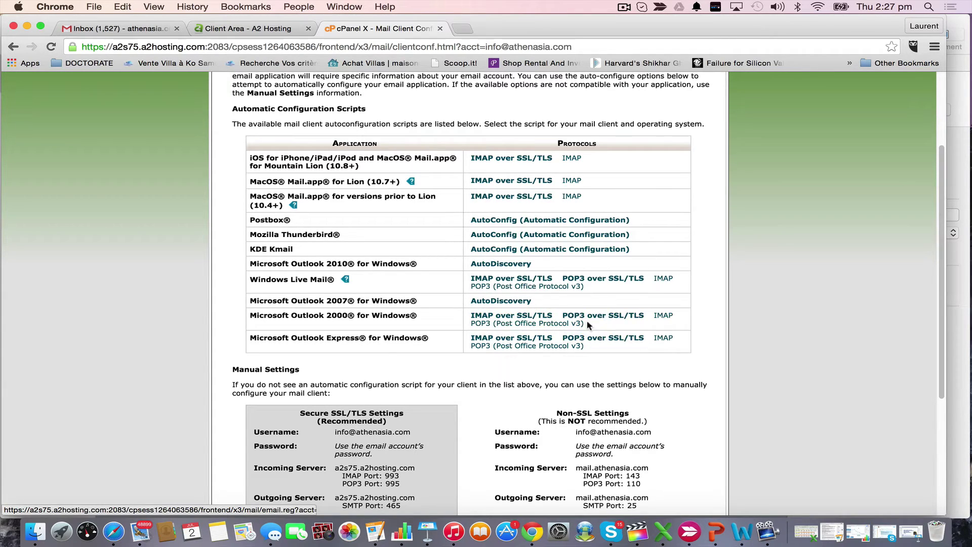
{"action": "scroll", "coordinate": [587, 327], "scroll_direction": "down", "scroll_amount": 5}
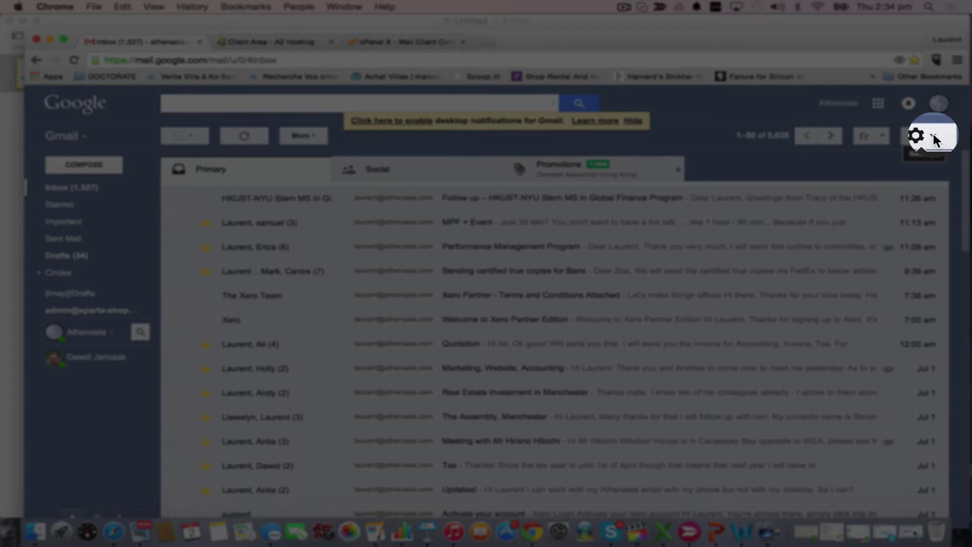
Open Gmail's Accounts and Import settings and scroll to 'Check mail from other accounts'
{"action": "left_click", "coordinate": [935, 139]}
{"action": "left_click", "coordinate": [875, 255]}
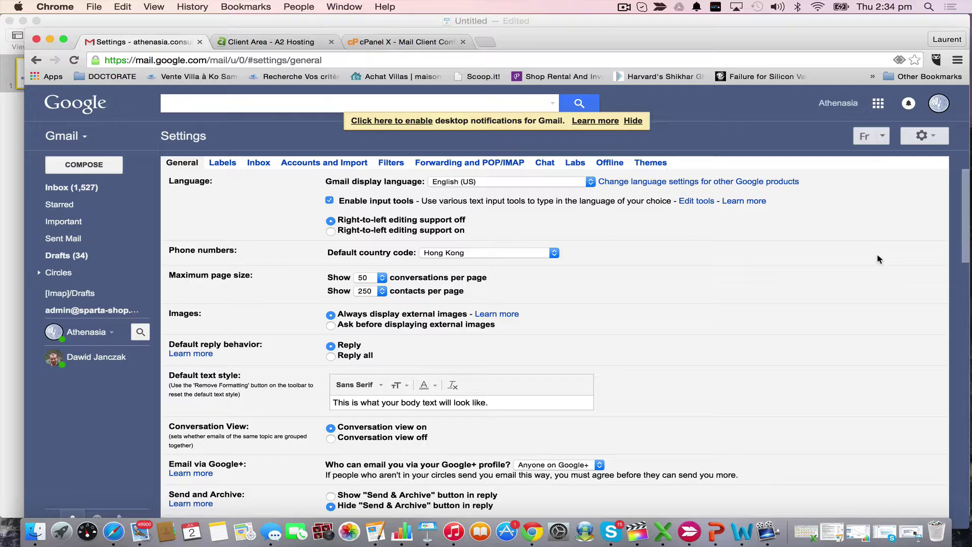
{"action": "left_click", "coordinate": [334, 163]}
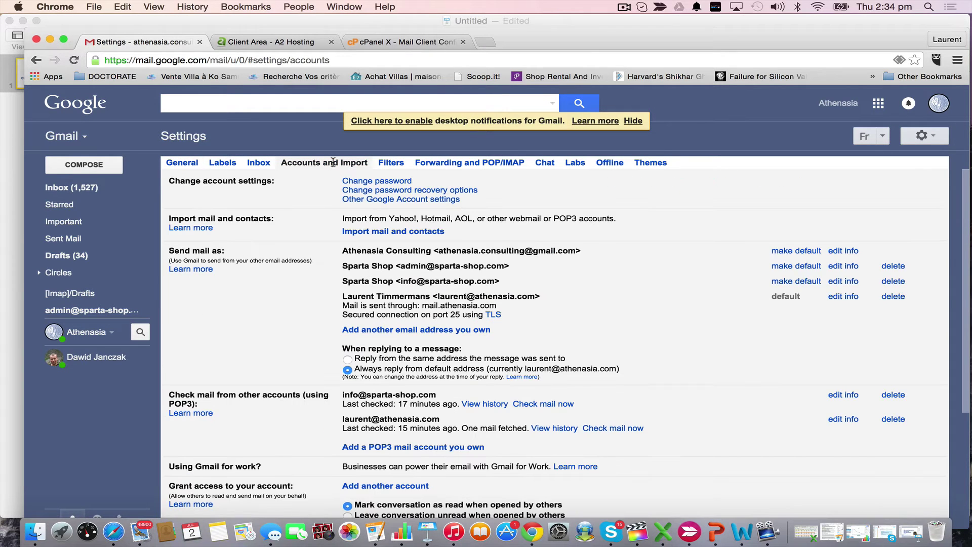
{"action": "scroll", "coordinate": [633, 300], "scroll_direction": "down", "scroll_amount": 5}
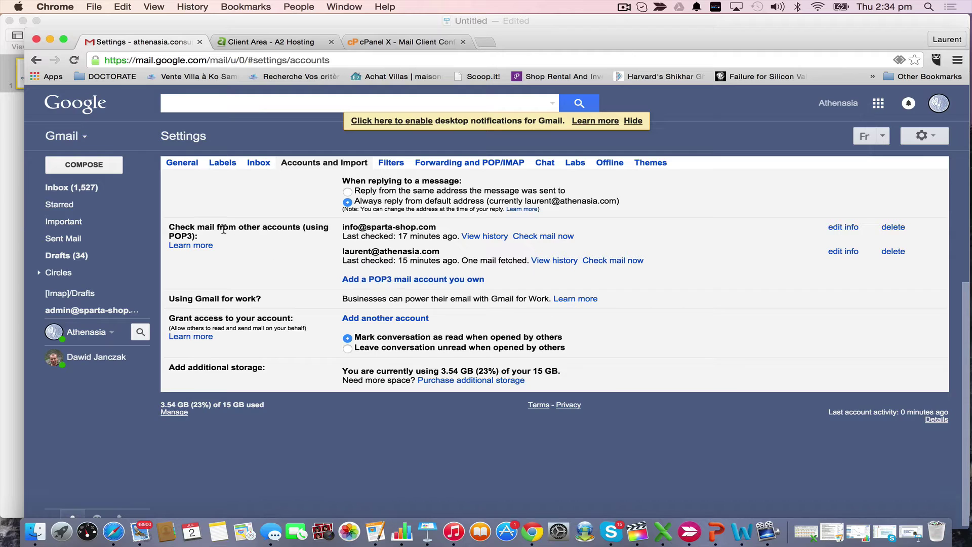
{"action": "left_click", "coordinate": [398, 280]}
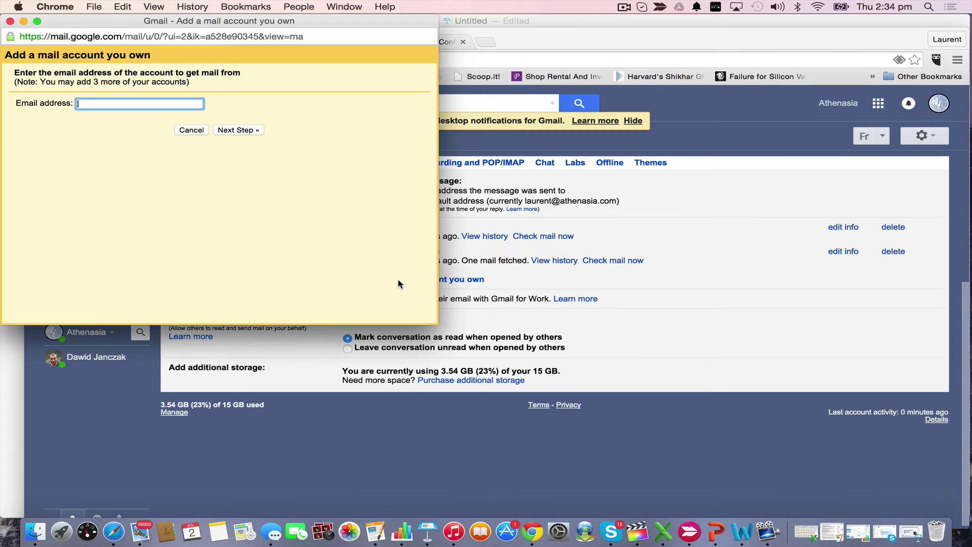
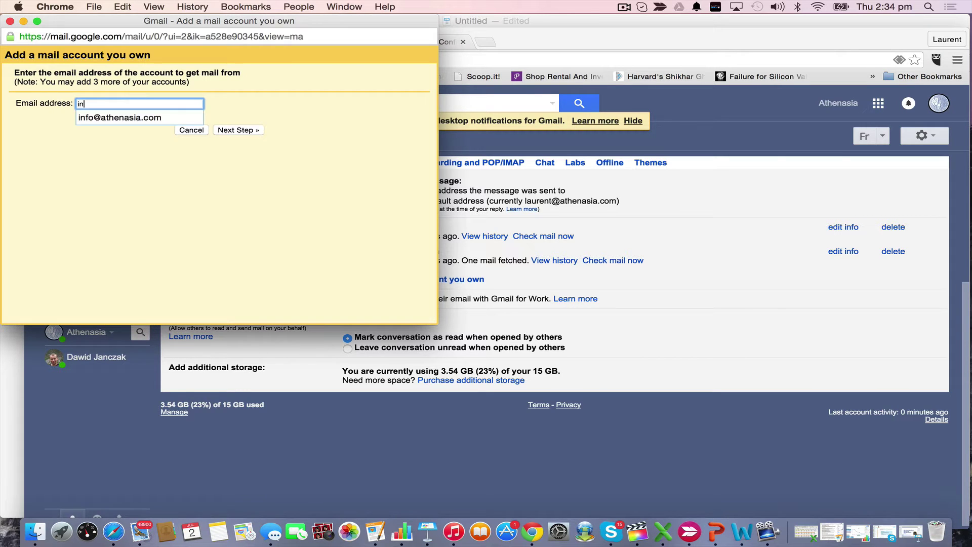
{"action": "left_click", "coordinate": [126, 117]}
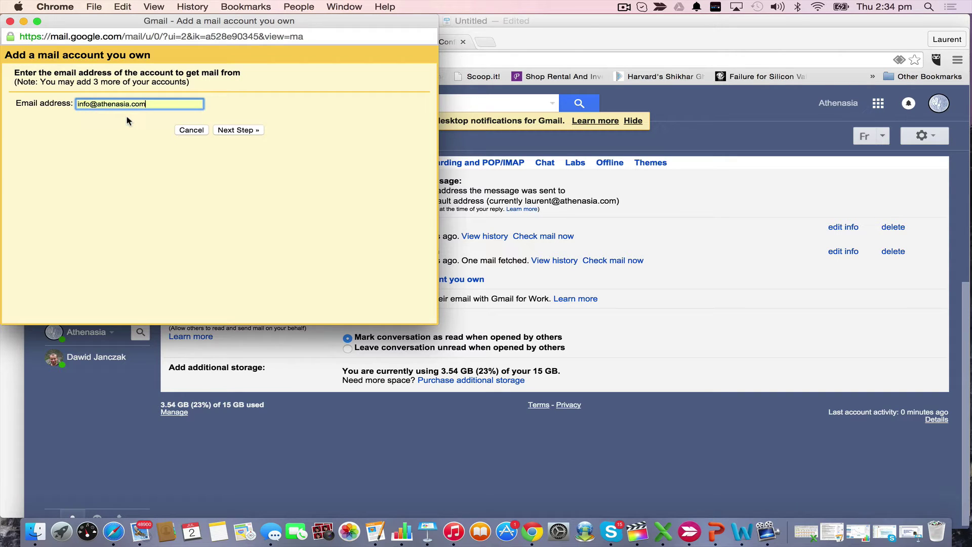
{"action": "left_click", "coordinate": [244, 131]}
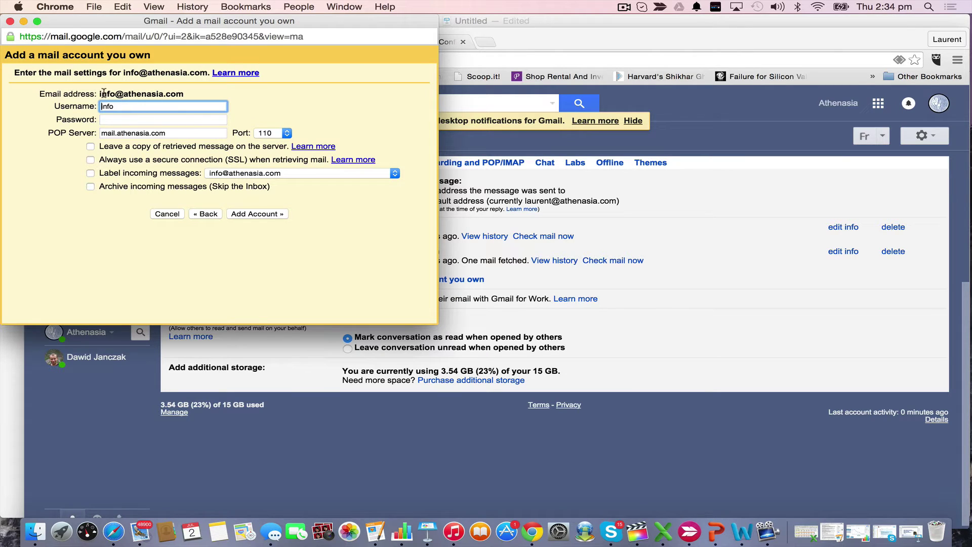
{"action": "left_click", "coordinate": [188, 96]}
{"action": "left_click_drag", "start_coordinate": [188, 95], "coordinate": [99, 94]}
{"action": "key", "text": "super+c"}
{"action": "double_click", "coordinate": [97, 106]}
{"action": "key", "text": "super+v"}
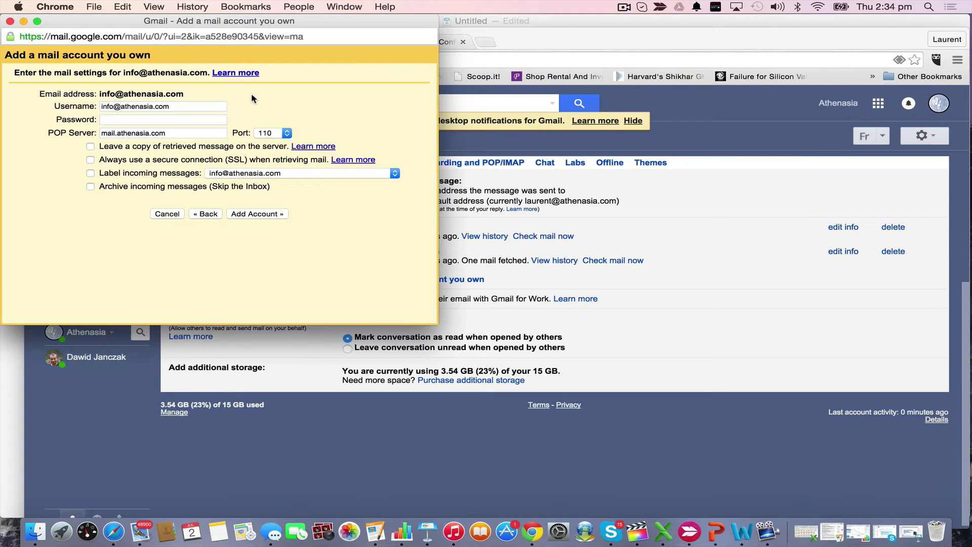
{"action": "left_click", "coordinate": [515, 41]}
{"action": "left_click", "coordinate": [268, 42]}
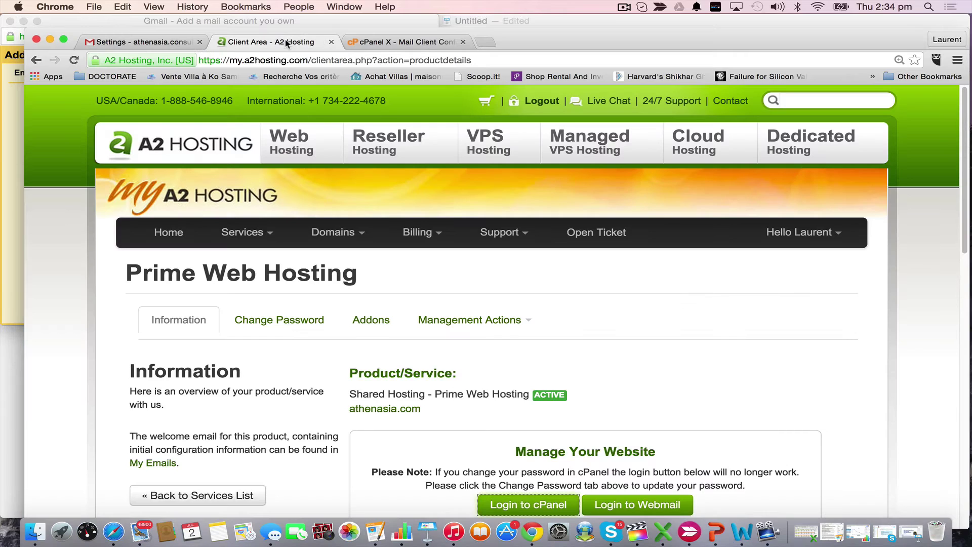
Paste cPanel's secure incoming server a2s75.a2hosting.com into the POP Server field
{"action": "left_click", "coordinate": [402, 42]}
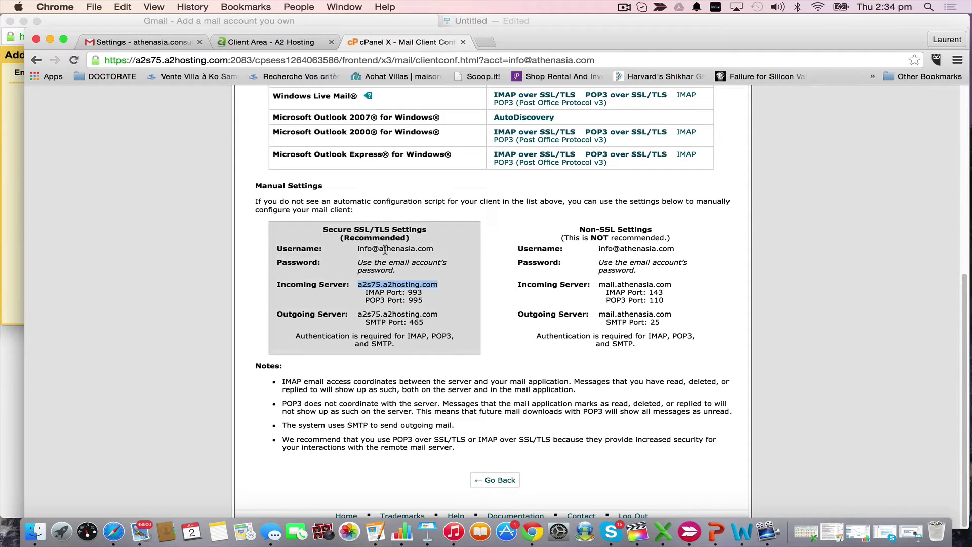
{"action": "right_click", "coordinate": [417, 281]}
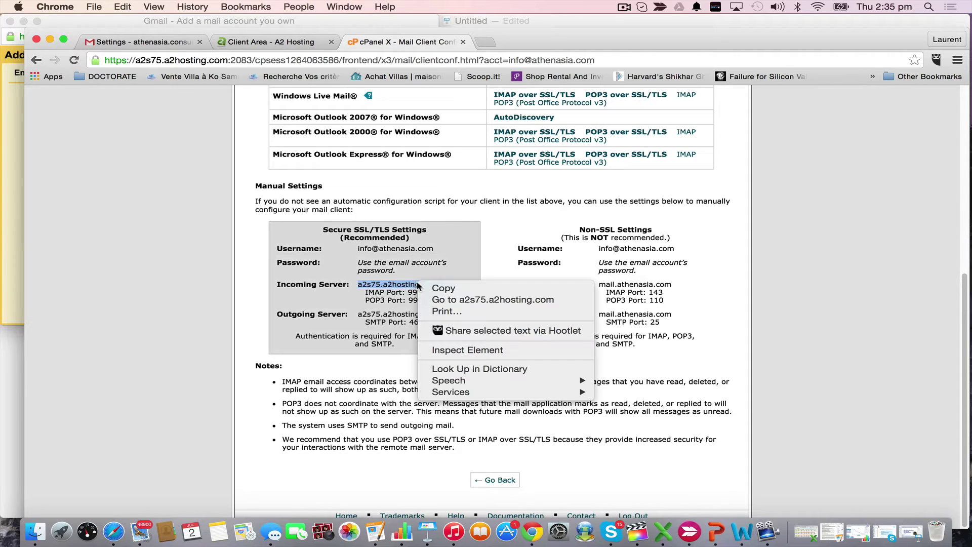
{"action": "left_click", "coordinate": [436, 288]}
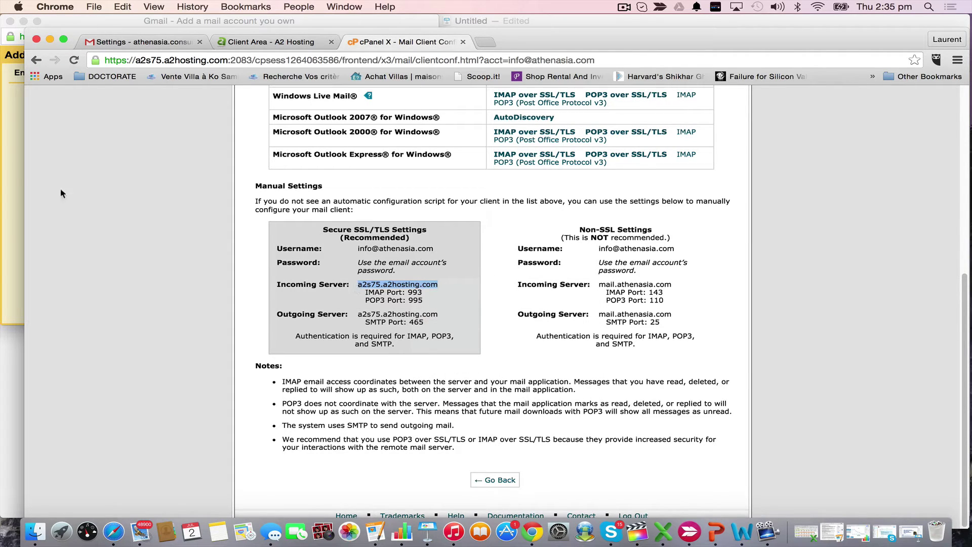
{"action": "left_click", "coordinate": [6, 177]}
{"action": "left_click", "coordinate": [159, 120]}
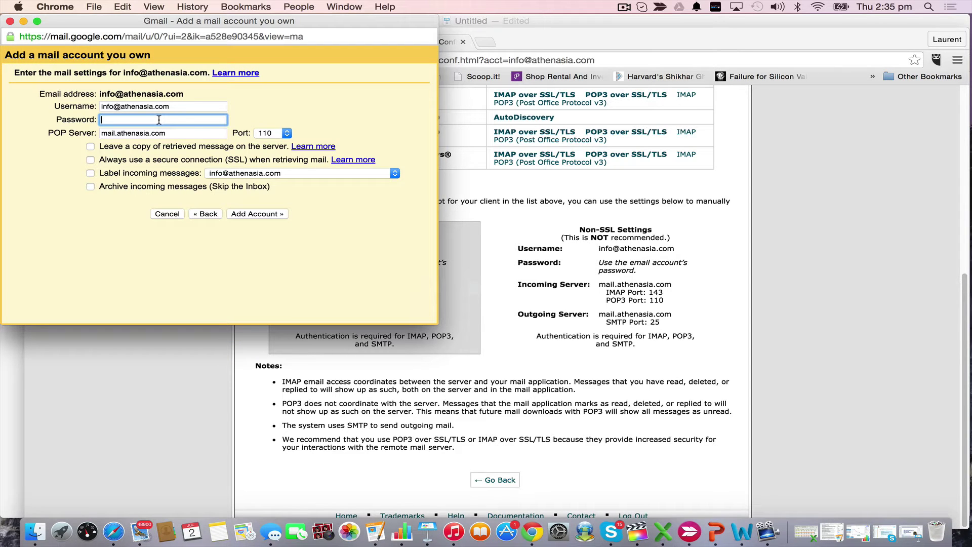
{"action": "key", "text": "Tab"}
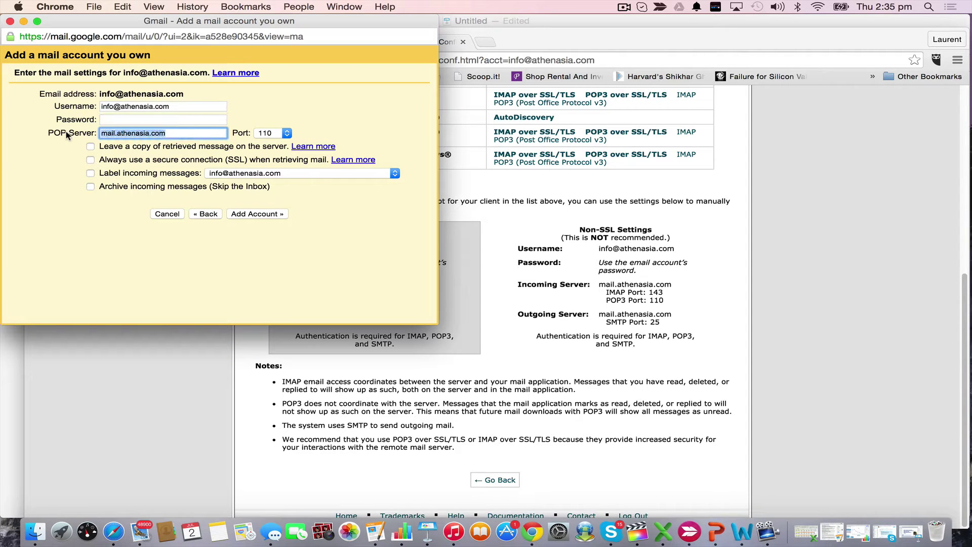
{"action": "key", "text": "super+v"}
{"action": "left_click", "coordinate": [302, 89]}
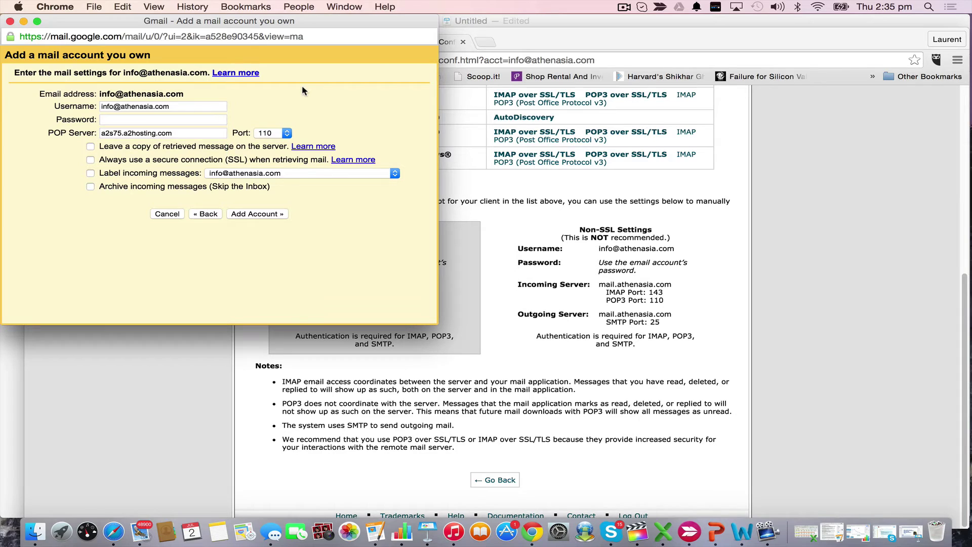
Set the POP server port to 995
{"action": "left_click", "coordinate": [632, 227]}
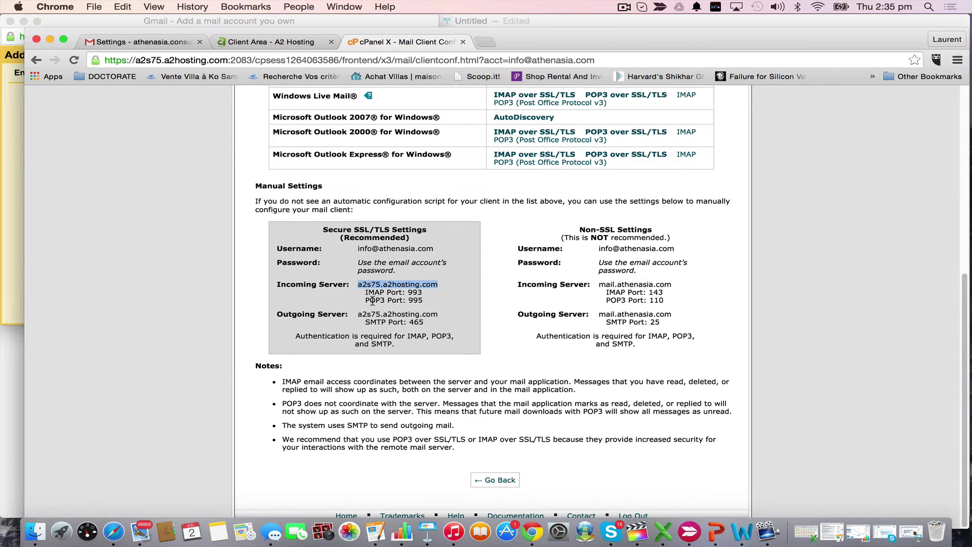
{"action": "left_click", "coordinate": [12, 151]}
{"action": "left_click", "coordinate": [276, 133]}
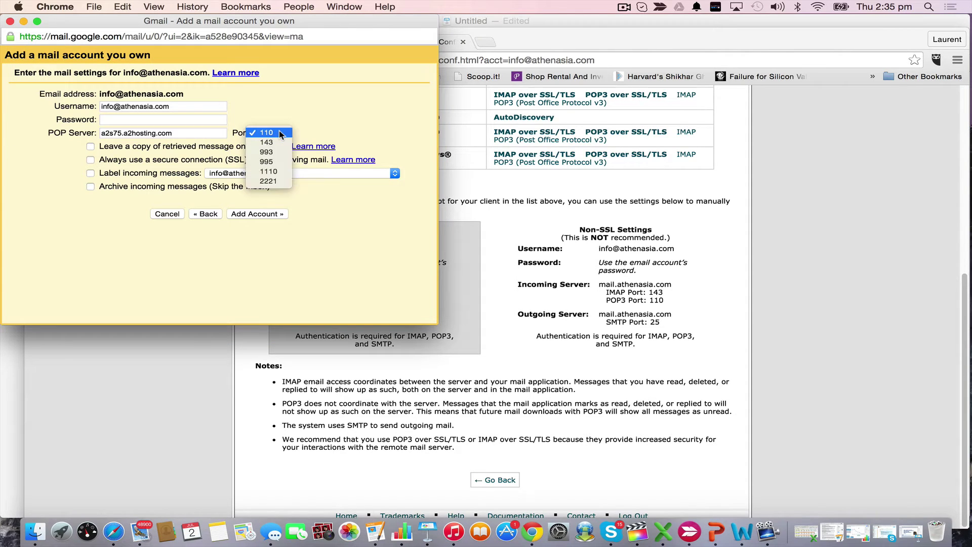
{"action": "left_click", "coordinate": [277, 162]}
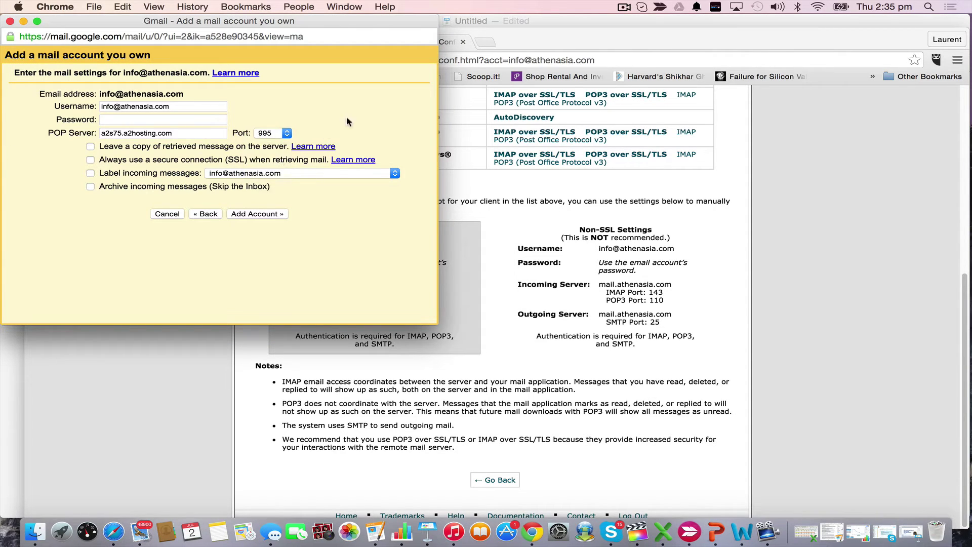
{"action": "left_click", "coordinate": [172, 120]}
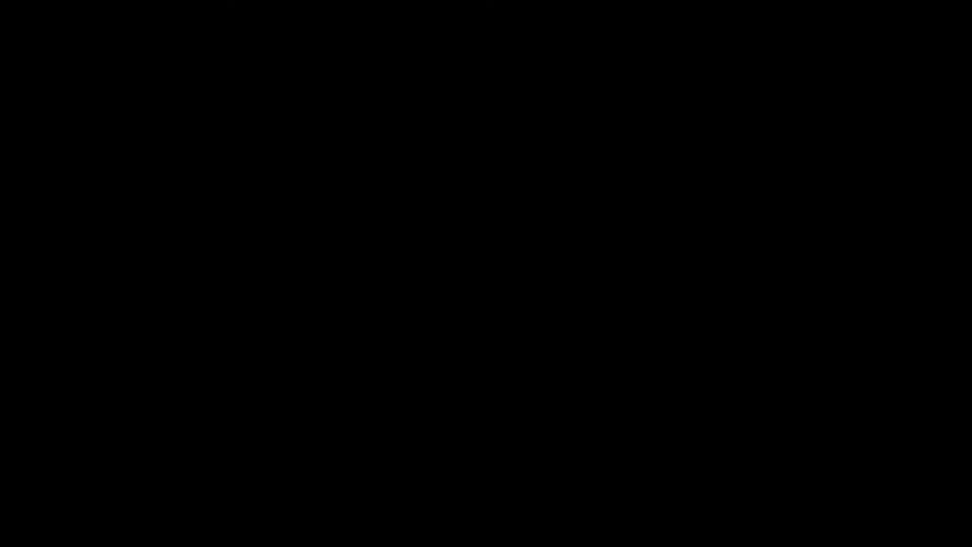
Enter the password, enable SSL retrieval and incoming-message labels, then add the account
{"action": "type", "text": "****"}
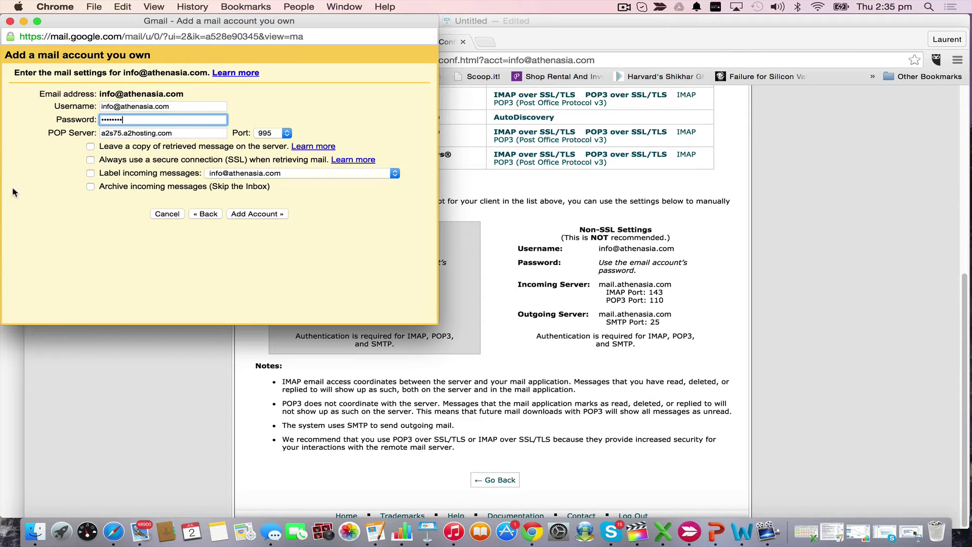
{"action": "left_click", "coordinate": [49, 205]}
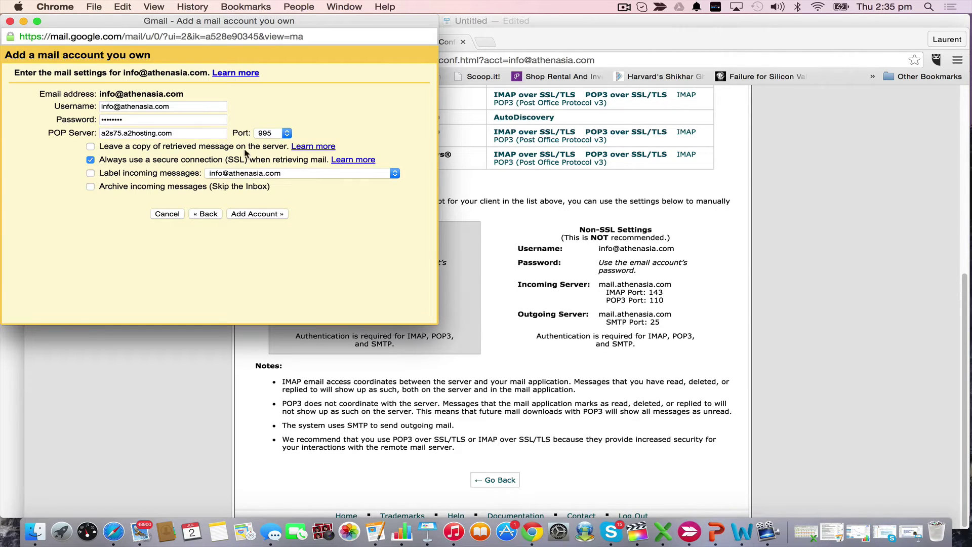
{"action": "left_click", "coordinate": [511, 261]}
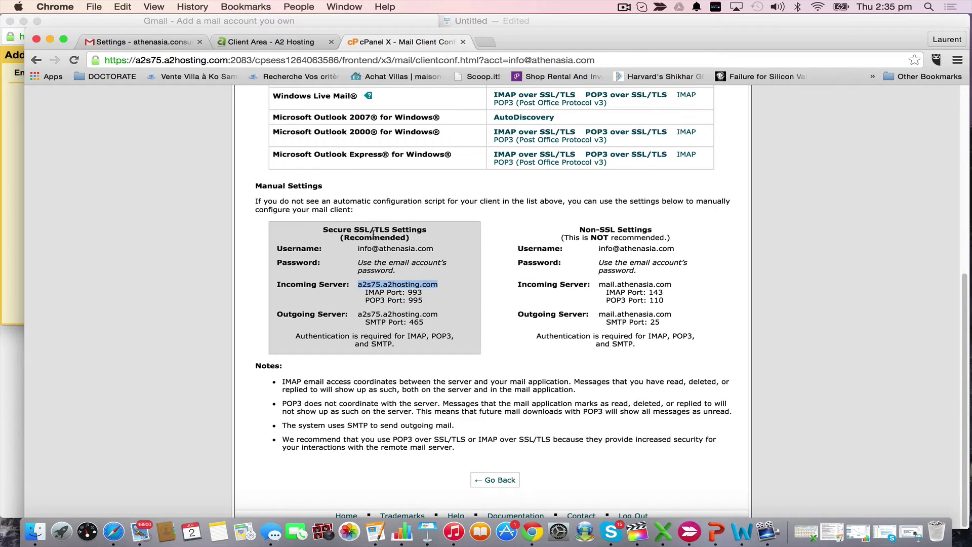
{"action": "left_click", "coordinate": [18, 186]}
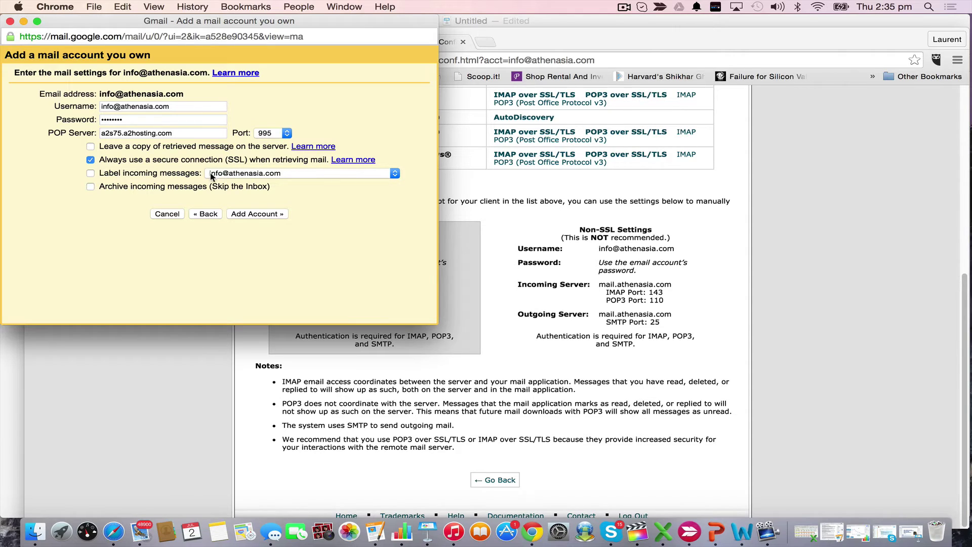
{"action": "left_click", "coordinate": [91, 173]}
{"action": "left_click", "coordinate": [274, 214]}
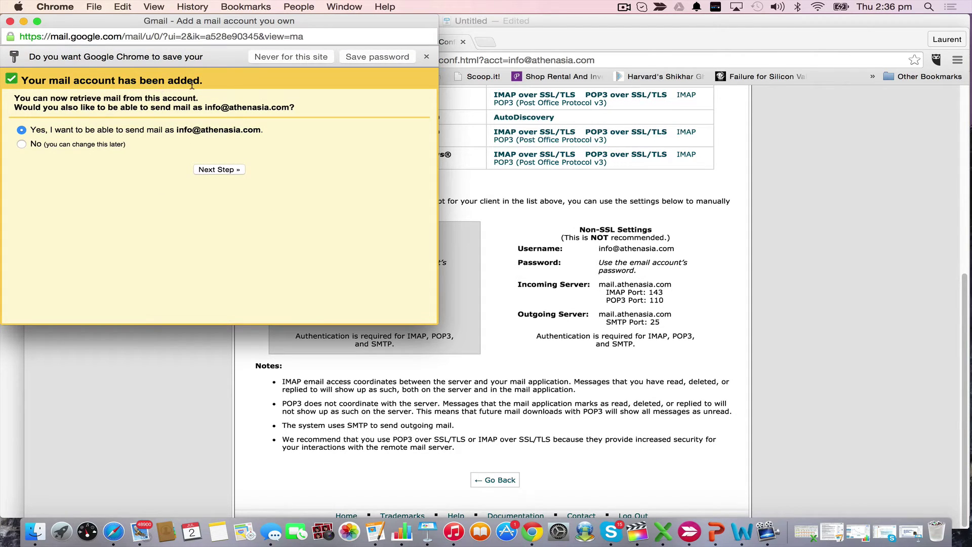
{"action": "left_click_drag", "start_coordinate": [301, 21], "coordinate": [344, 21]}
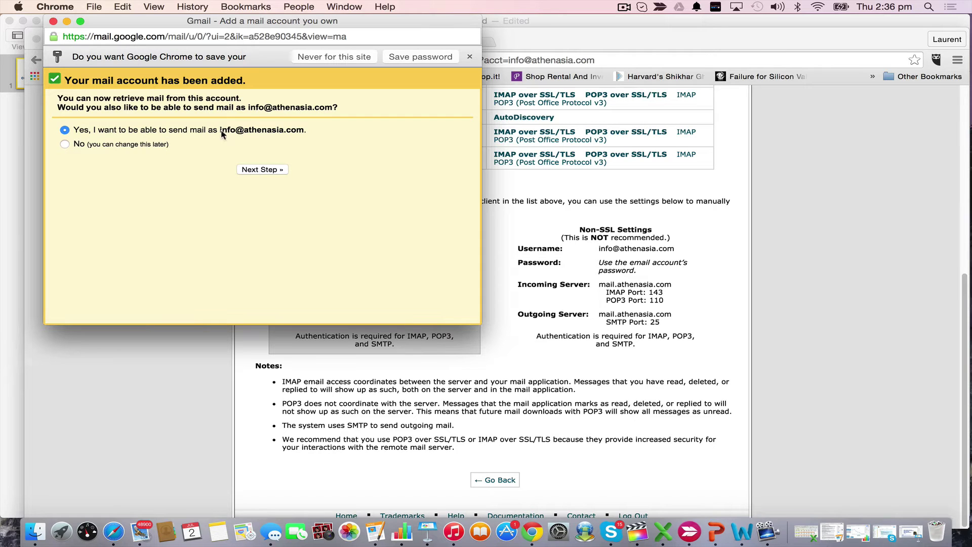
{"action": "left_click", "coordinate": [265, 170]}
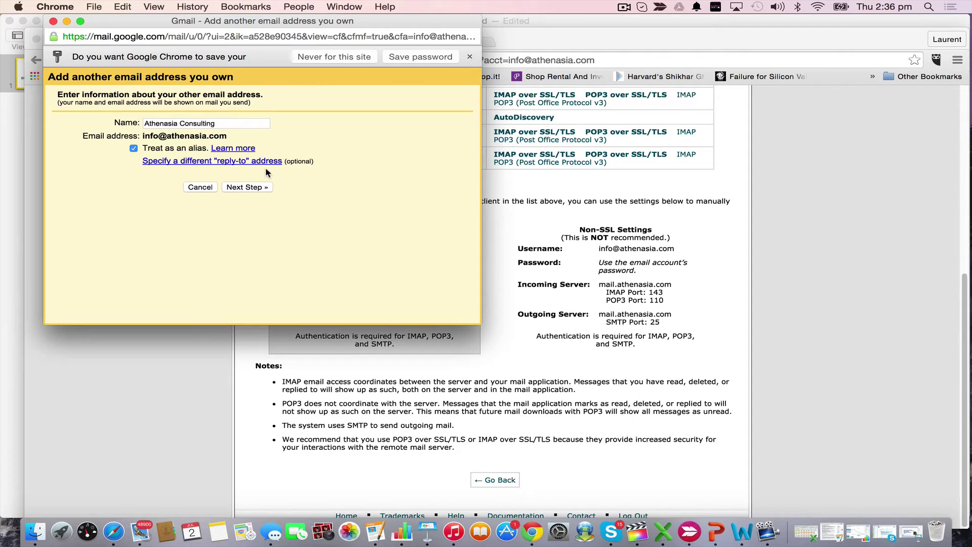
Change the sender name to 'Info ATHENASIA', keep it as an alias, and continue
{"action": "left_click", "coordinate": [222, 123]}
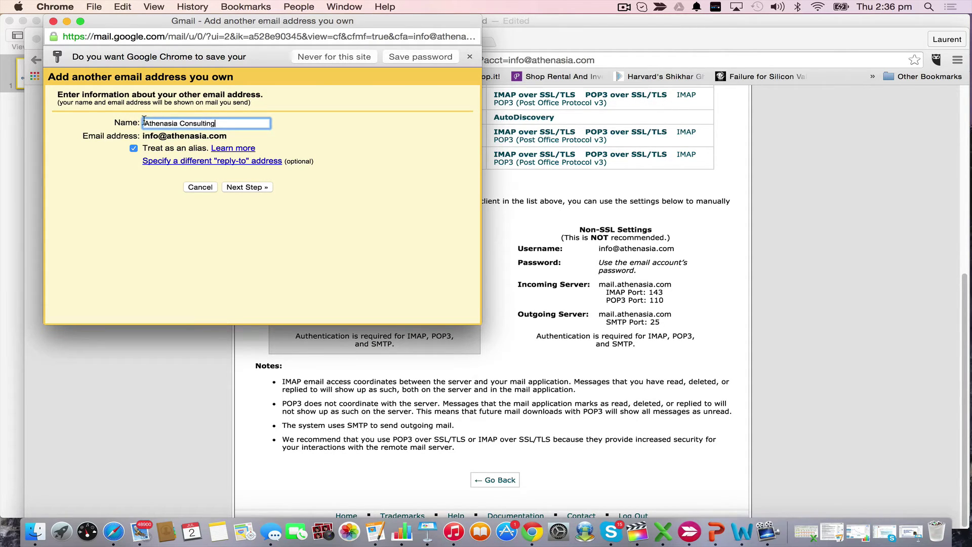
{"action": "key", "text": "BackSpace"}
{"action": "key", "text": "BackSpace"}
{"action": "key", "text": "BackSpace"}
{"action": "key", "text": "BackSpace"}
{"action": "key", "text": "BackSpace"}
{"action": "key", "text": "BackSpace"}
{"action": "key", "text": "BackSpace"}
{"action": "key", "text": "BackSpace"}
{"action": "left_click", "coordinate": [145, 123]}
{"action": "type", "text": "Info"}
{"action": "left_click", "coordinate": [213, 124]}
{"action": "key", "text": "BackSpace"}
{"action": "key", "text": "BackSpace"}
{"action": "key", "text": "BackSpace"}
{"action": "key", "text": "BackSpace"}
{"action": "key", "text": "BackSpace"}
{"action": "type", "text": "THENASIA"}
{"action": "left_click", "coordinate": [400, 151]}
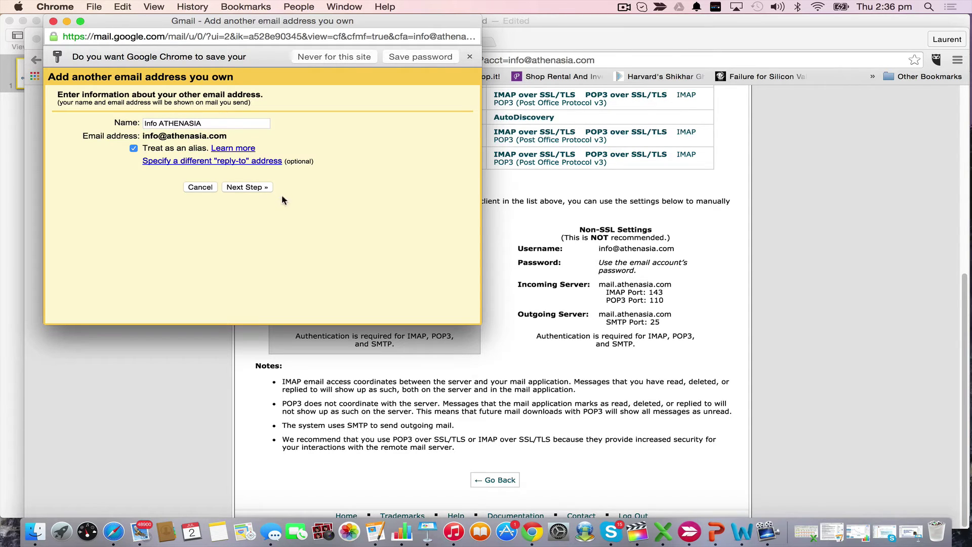
{"action": "left_click", "coordinate": [259, 189]}
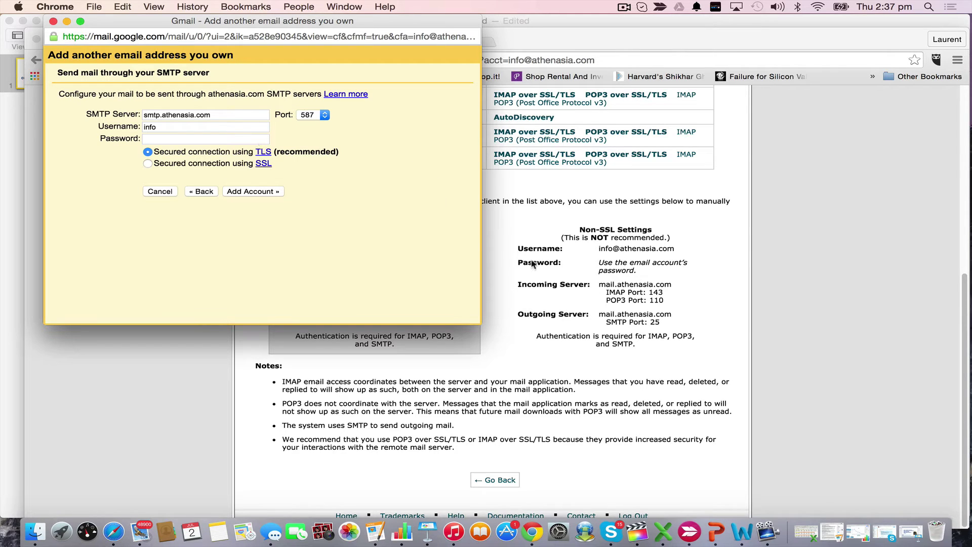
Replace the SMTP server with a2s75.a2hosting.com copied from cPanel
{"action": "left_click", "coordinate": [573, 260]}
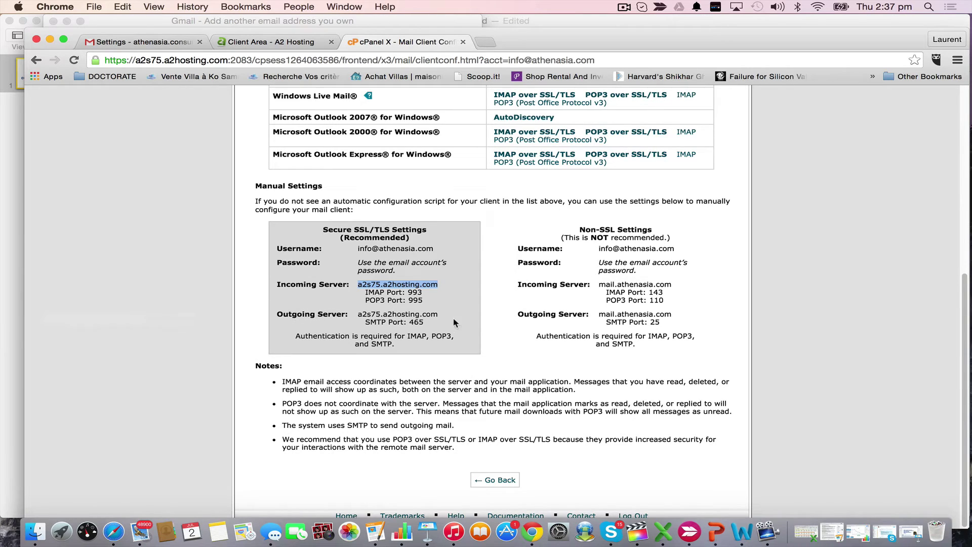
{"action": "left_click_drag", "start_coordinate": [440, 314], "coordinate": [358, 314]}
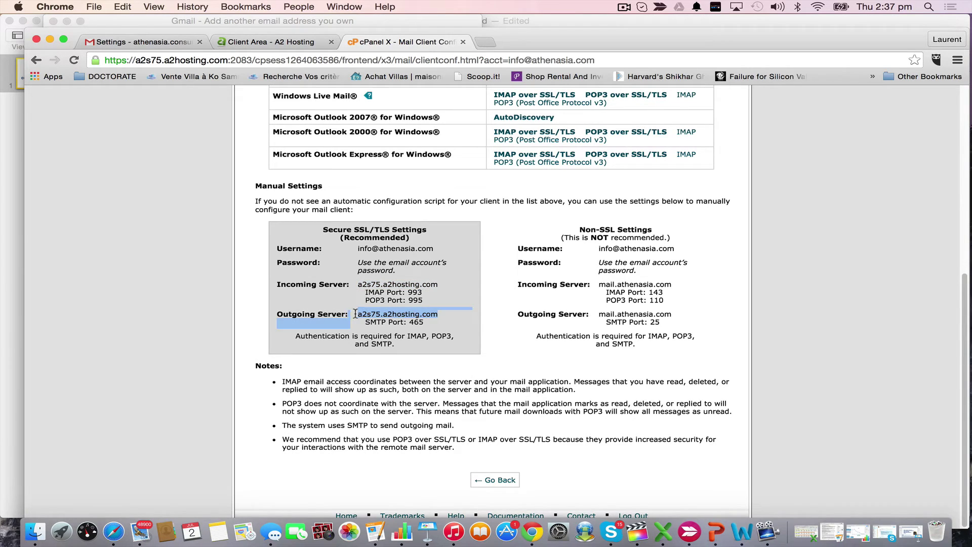
{"action": "left_click", "coordinate": [6, 204]}
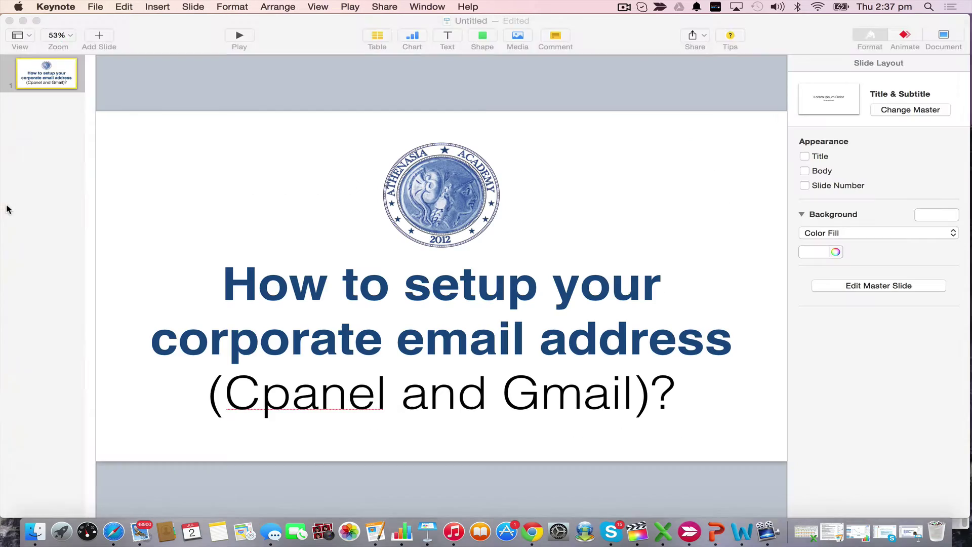
{"action": "key", "text": "ctrl+Up"}
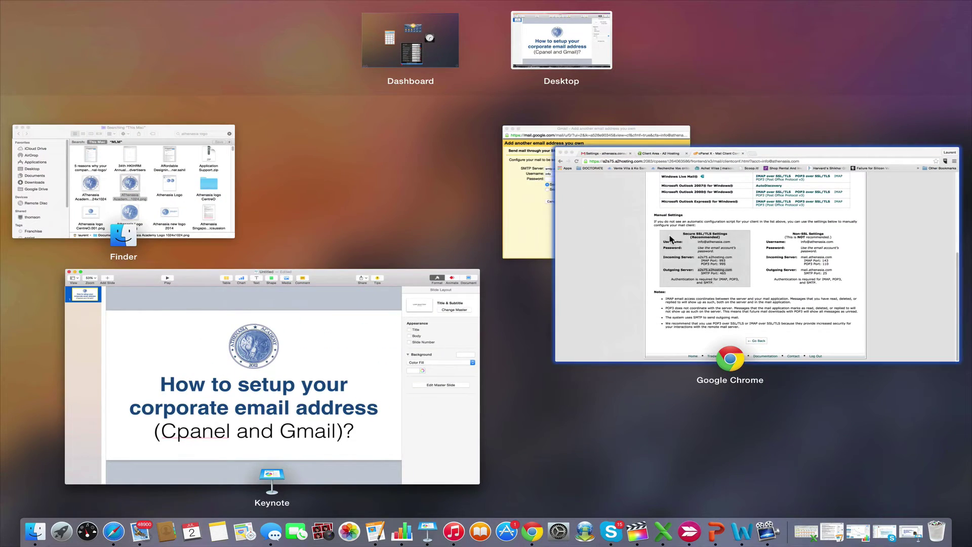
{"action": "left_click", "coordinate": [541, 215]}
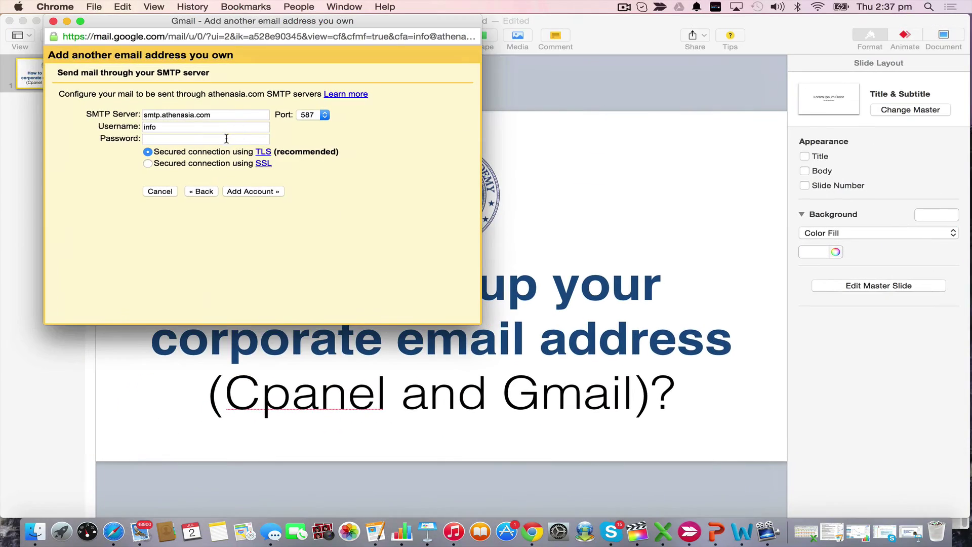
{"action": "left_click_drag", "start_coordinate": [233, 115], "coordinate": [142, 115]}
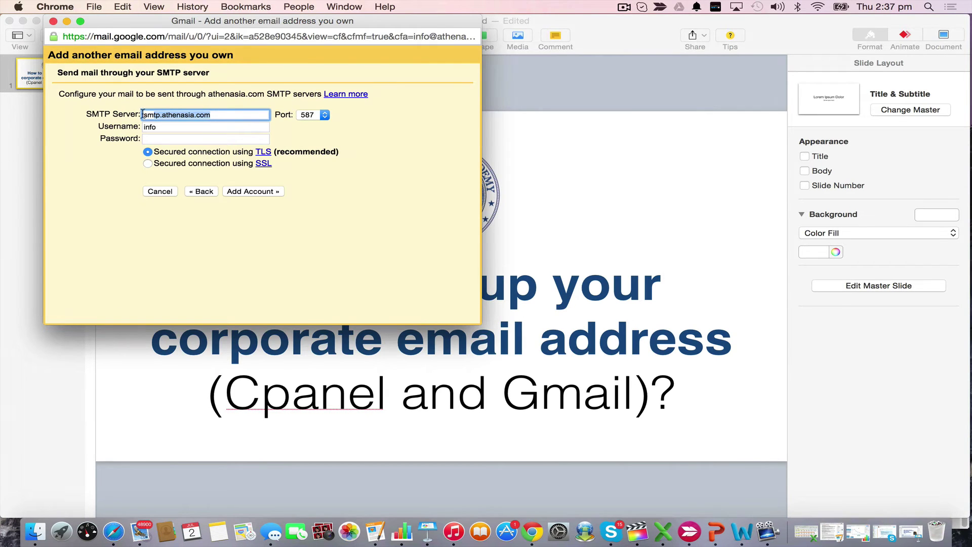
{"action": "key", "text": "super+v"}
Choose SMTP port 465 with SSL
{"action": "key", "text": "ctrl+Up"}
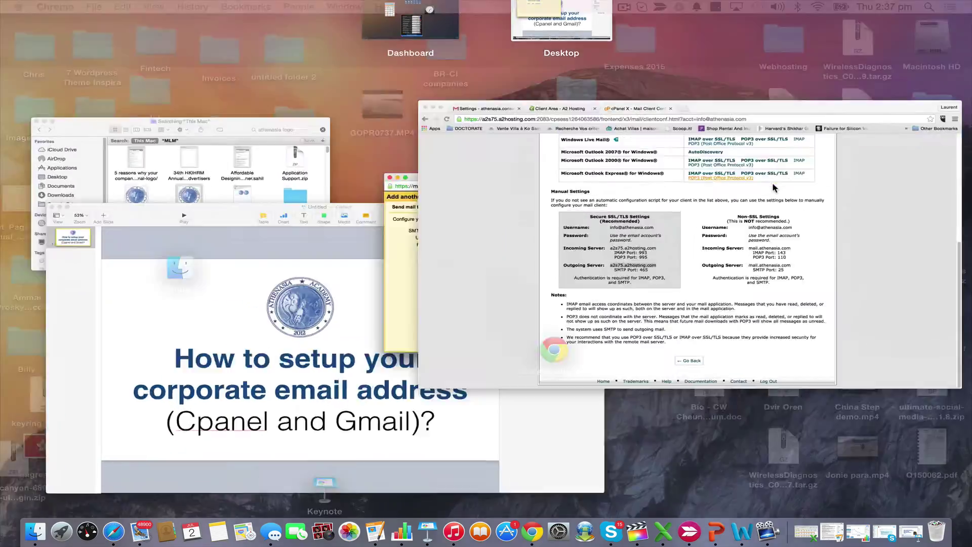
{"action": "left_click", "coordinate": [773, 188]}
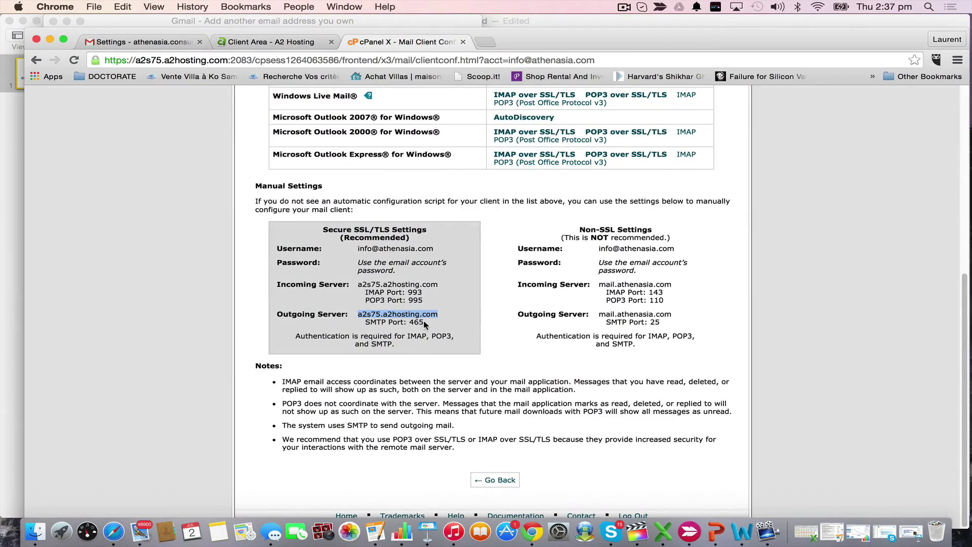
{"action": "key", "text": "ctrl+Up"}
{"action": "left_click", "coordinate": [508, 244]}
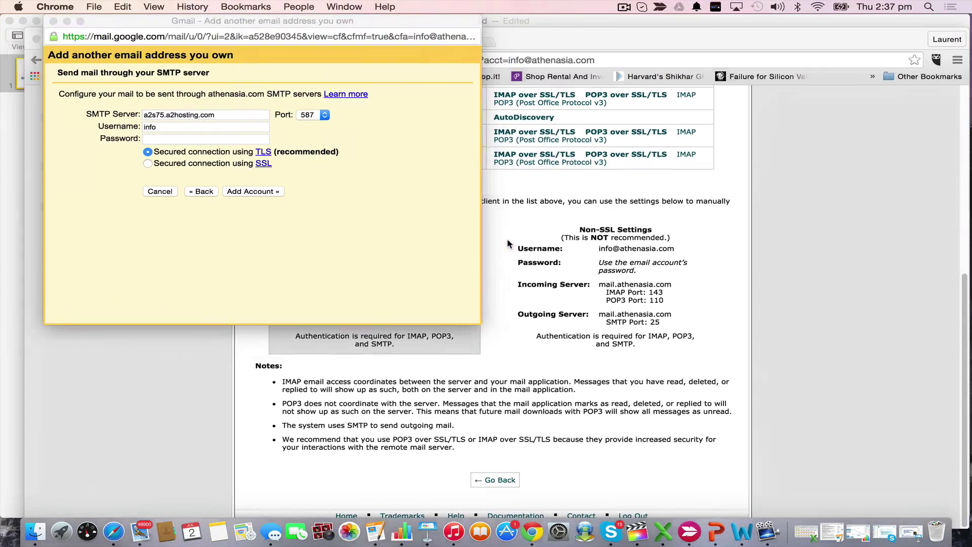
{"action": "left_click", "coordinate": [323, 114]}
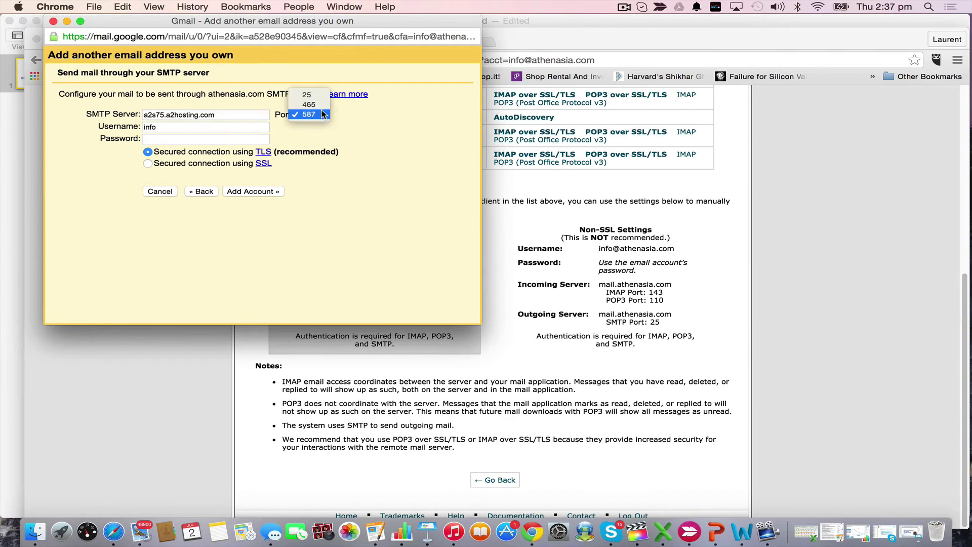
{"action": "left_click", "coordinate": [318, 104]}
{"action": "left_click", "coordinate": [216, 130]}
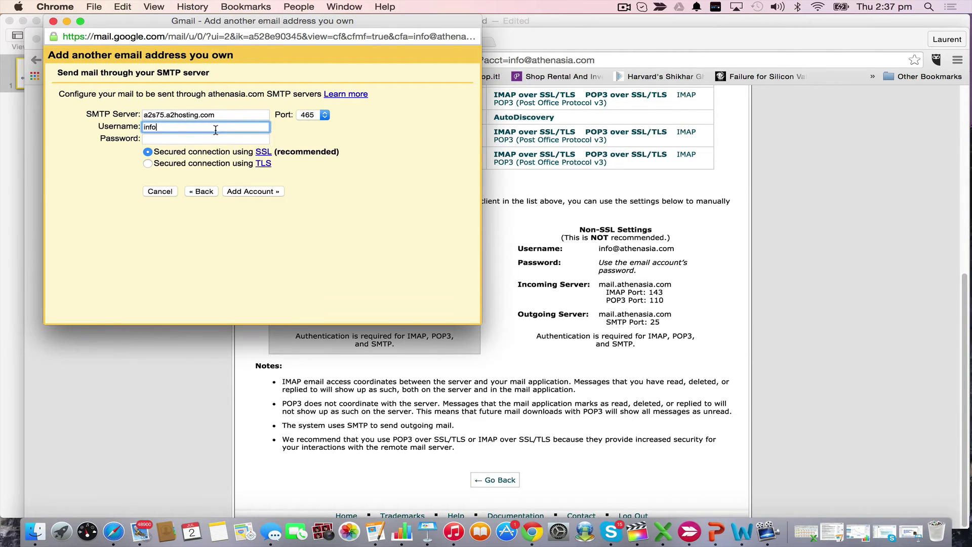
{"action": "left_click", "coordinate": [536, 248]}
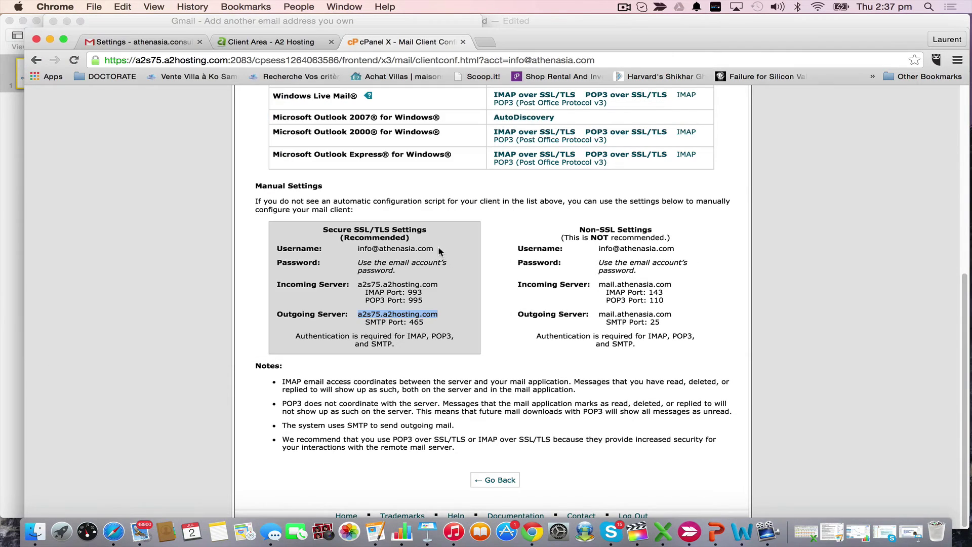
{"action": "left_click_drag", "start_coordinate": [435, 248], "coordinate": [359, 248]}
{"action": "key", "text": "super+c"}
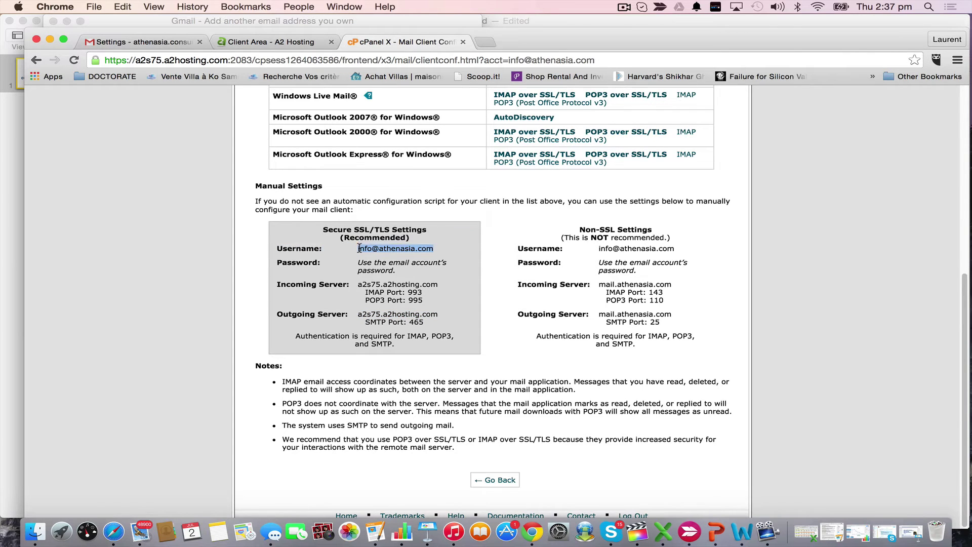
{"action": "left_click", "coordinate": [9, 192]}
{"action": "key", "text": "ctrl+Up"}
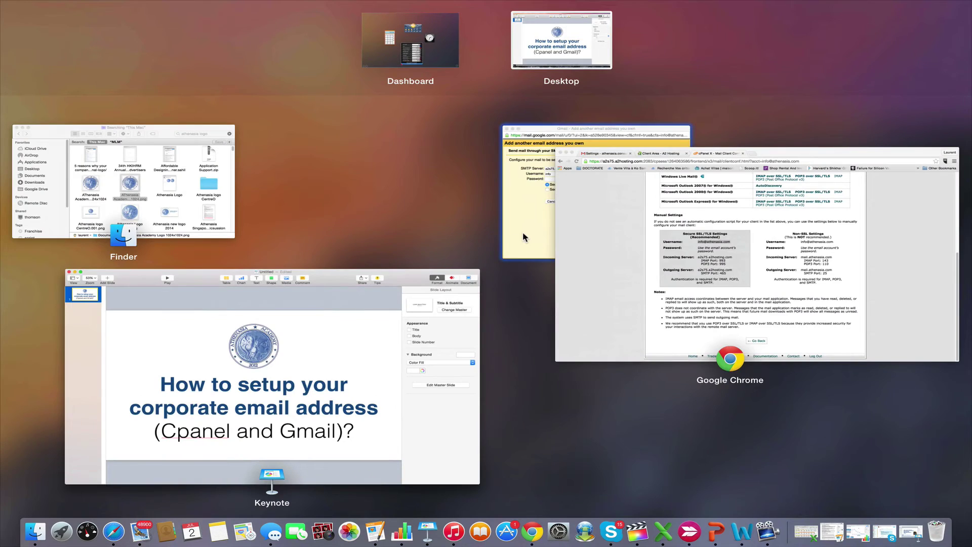
{"action": "left_click", "coordinate": [522, 234]}
{"action": "key", "text": "super+a"}
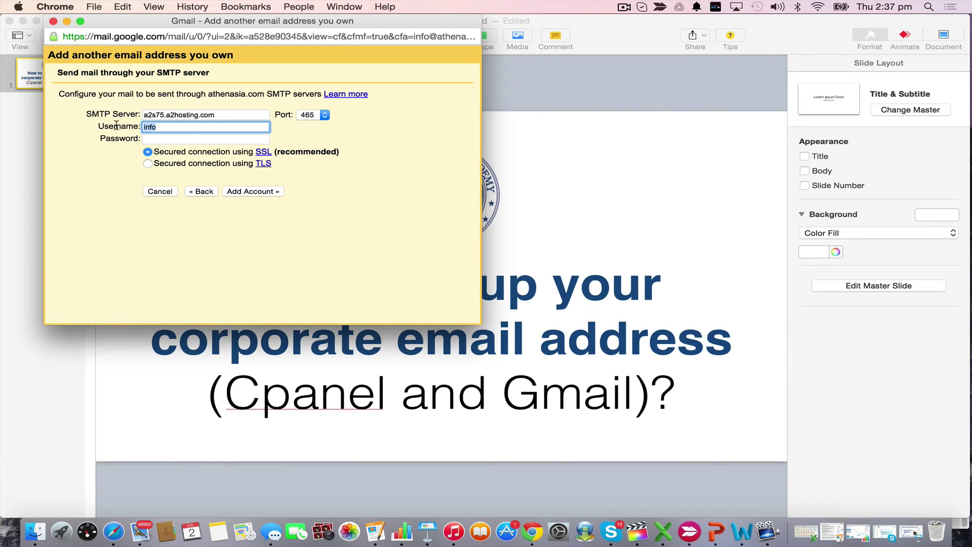
{"action": "key", "text": "super+v"}
{"action": "left_click", "coordinate": [161, 142]}
{"action": "type", "text": "•"}
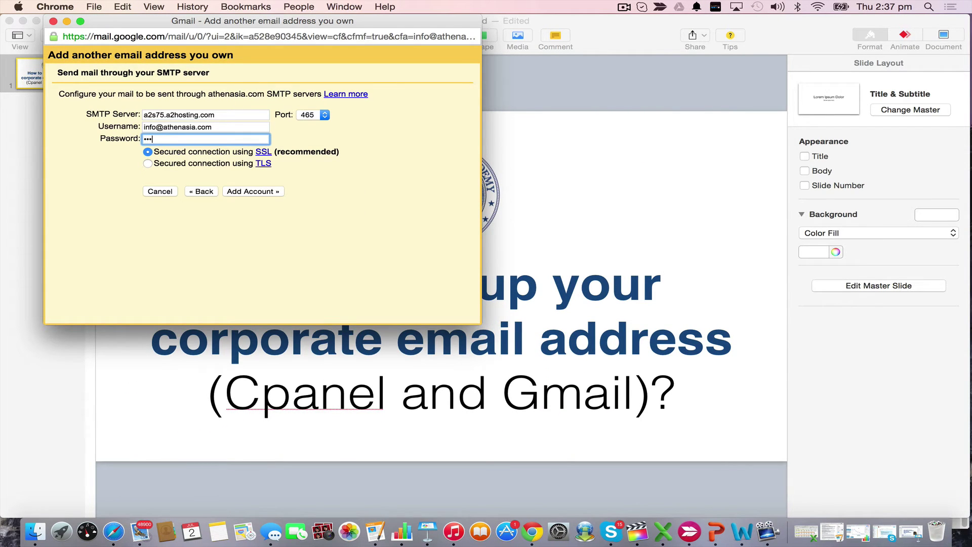
{"action": "type", "text": "••••••"}
{"action": "left_click", "coordinate": [354, 202]}
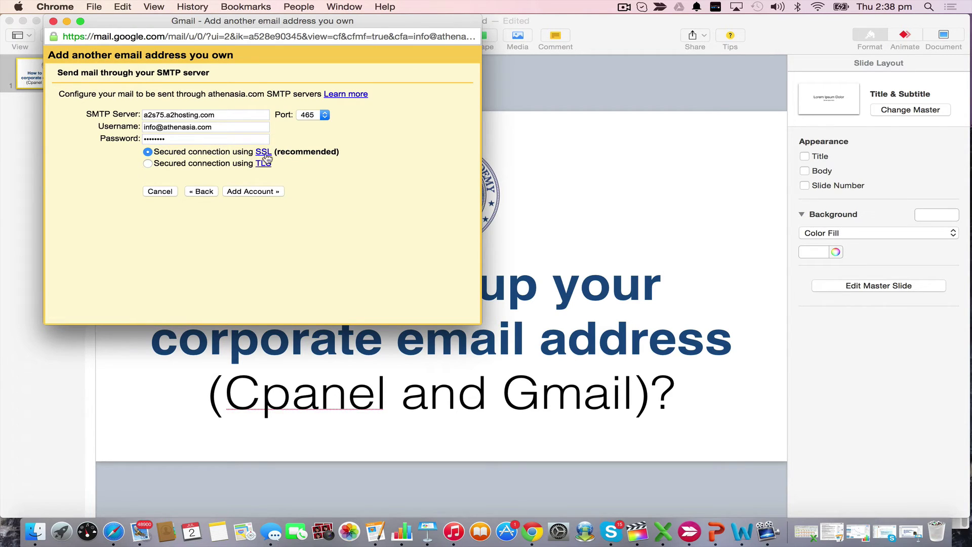
{"action": "left_click", "coordinate": [258, 192]}
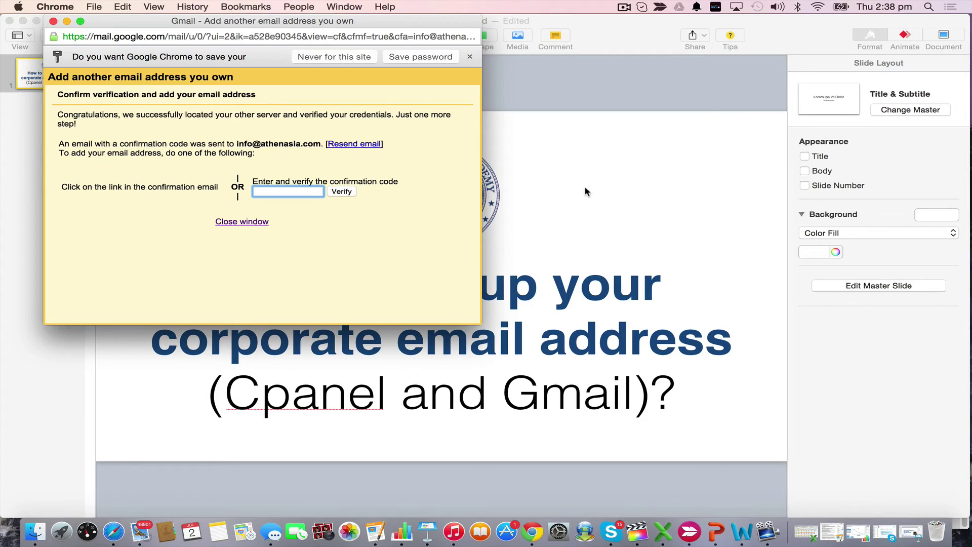
{"action": "key", "text": "ctrl+Up"}
{"action": "left_click", "coordinate": [805, 195]}
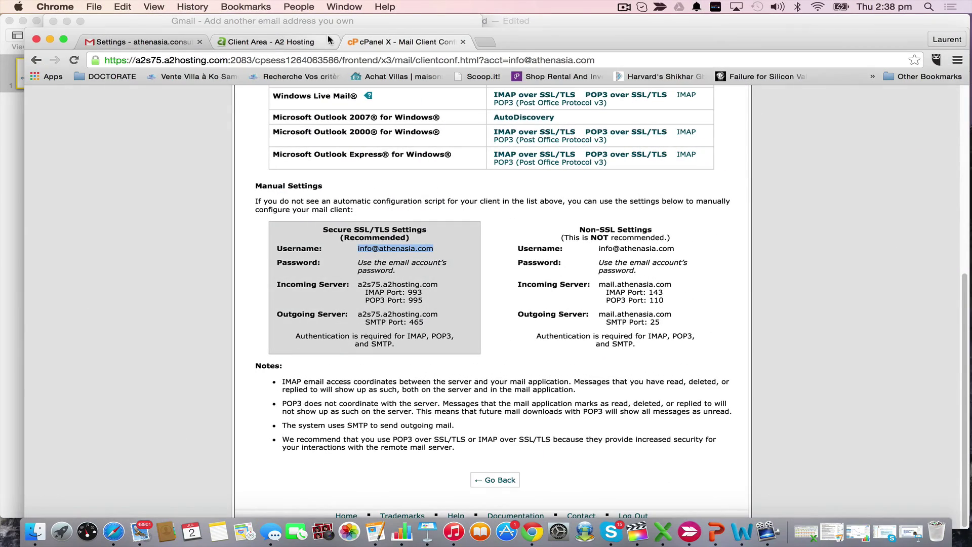
Open the Gmail Confirmation email in the inbox and copy its confirmation code
{"action": "left_click", "coordinate": [162, 43]}
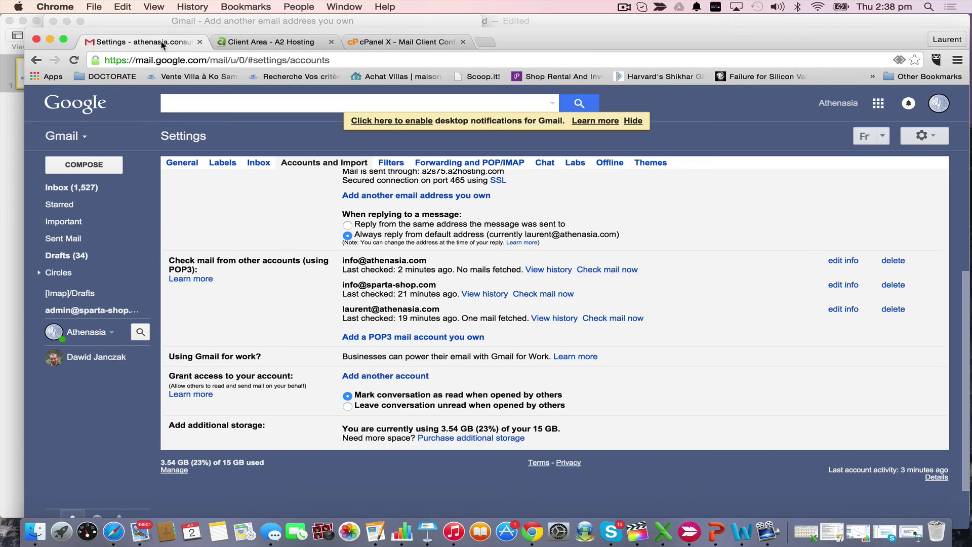
{"action": "left_click", "coordinate": [79, 188]}
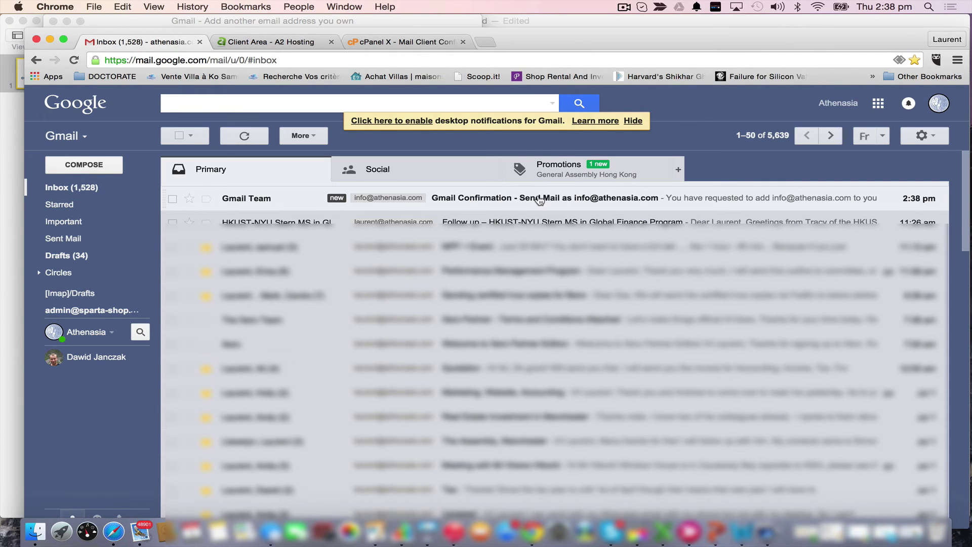
{"action": "left_click", "coordinate": [539, 200]}
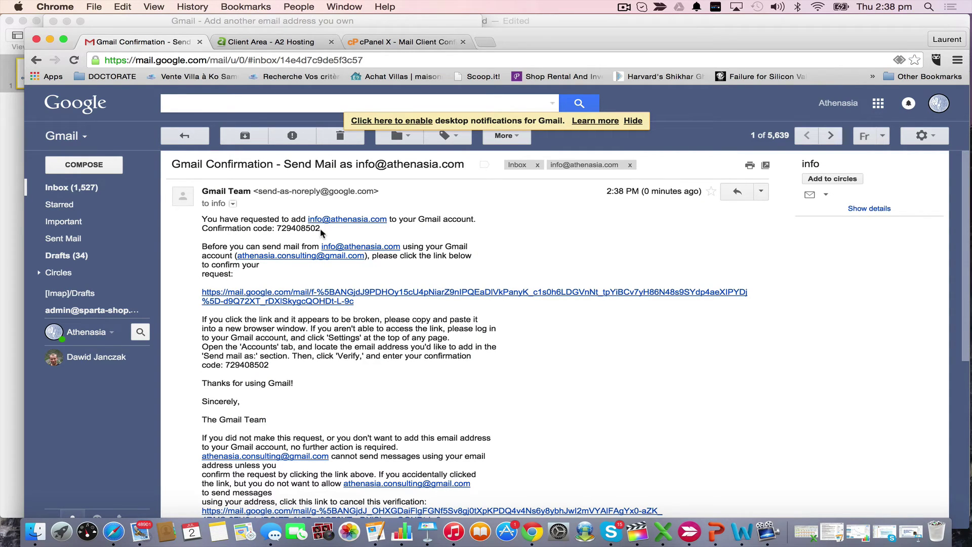
{"action": "left_click_drag", "start_coordinate": [320, 232], "coordinate": [276, 231]}
{"action": "key", "text": "super+c"}
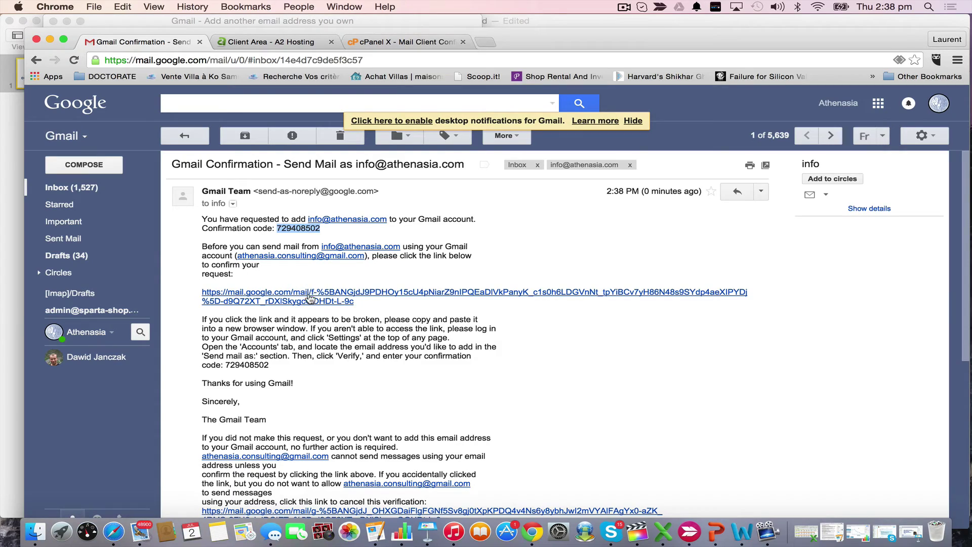
{"action": "key", "text": "ctrl+Up"}
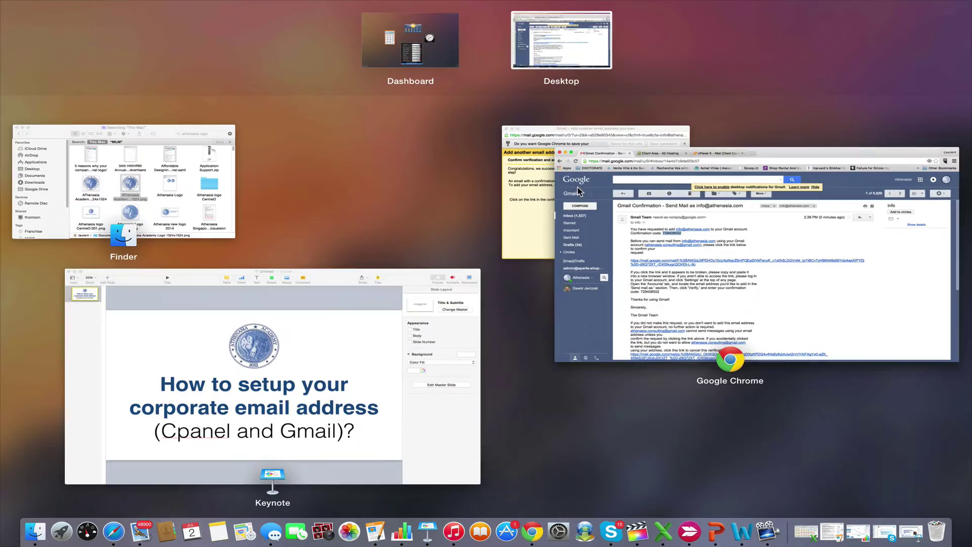
{"action": "left_click", "coordinate": [528, 194]}
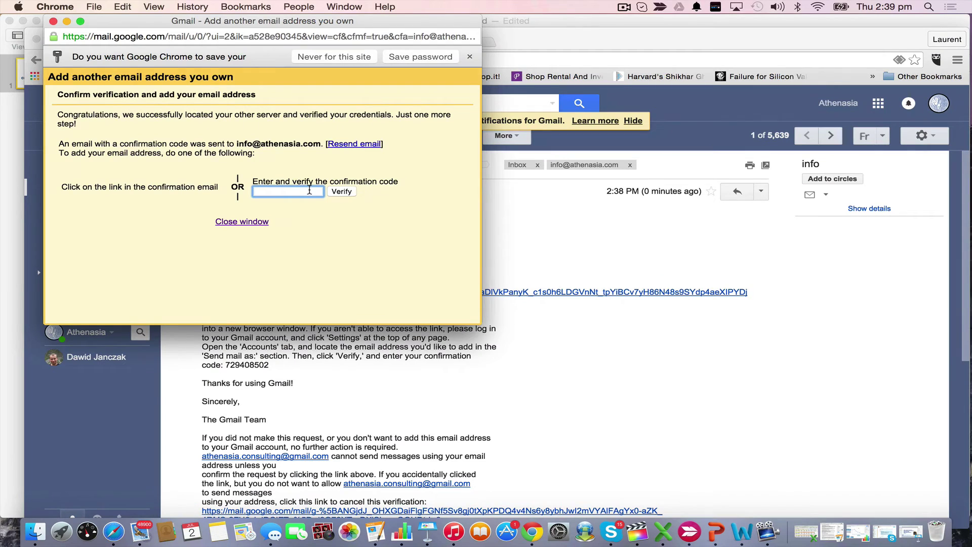
{"action": "key", "text": "super+v"}
{"action": "left_click", "coordinate": [346, 194]}
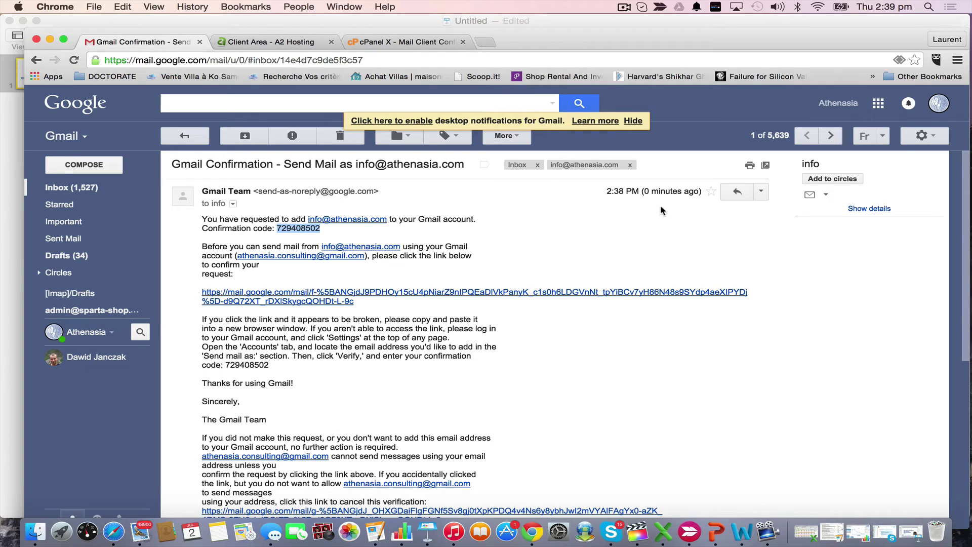
Open Settings > Accounts and Import and review the Send mail as list with Info ATHENASIA
{"action": "left_click", "coordinate": [924, 136]}
{"action": "left_click", "coordinate": [874, 257]}
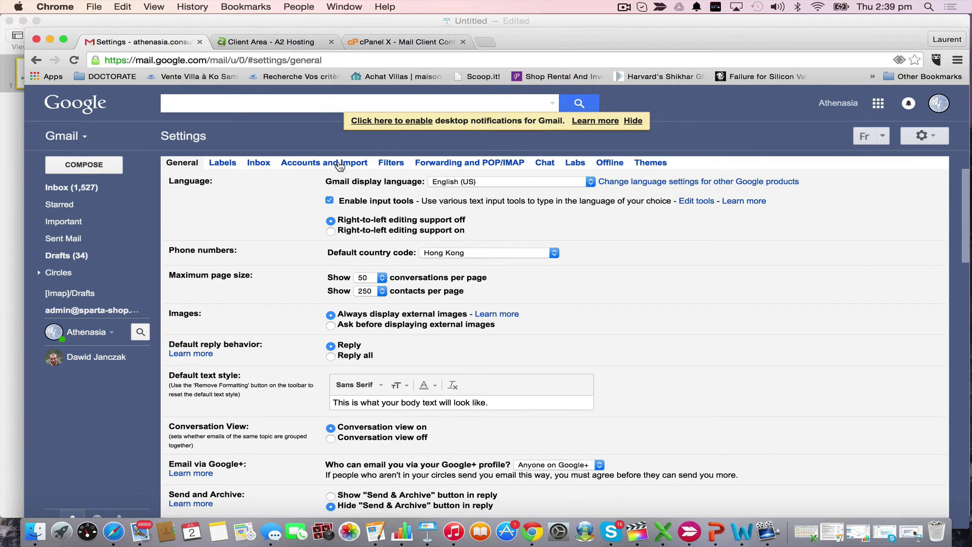
{"action": "left_click", "coordinate": [338, 163]}
{"action": "scroll", "coordinate": [424, 248], "scroll_direction": "down", "scroll_amount": 2}
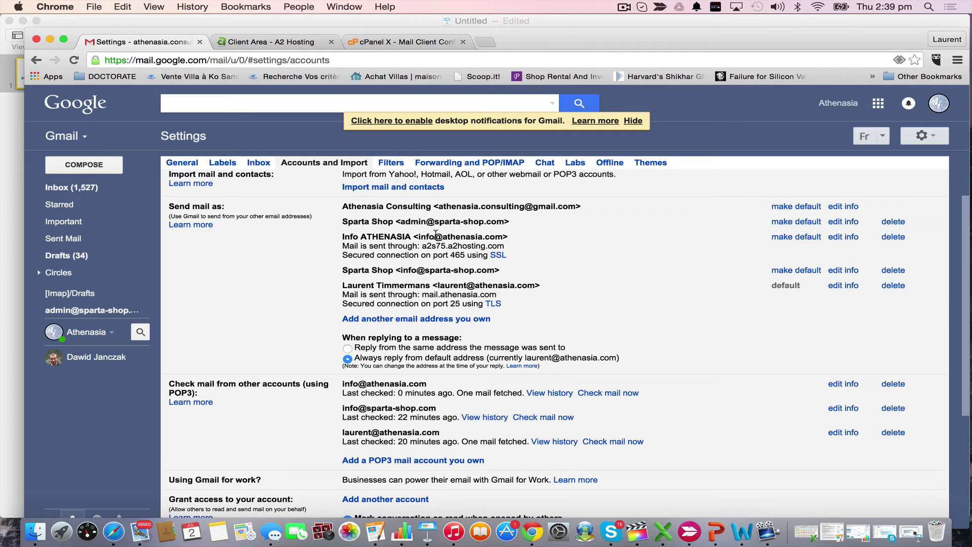
{"action": "scroll", "coordinate": [633, 251], "scroll_direction": "down", "scroll_amount": 1}
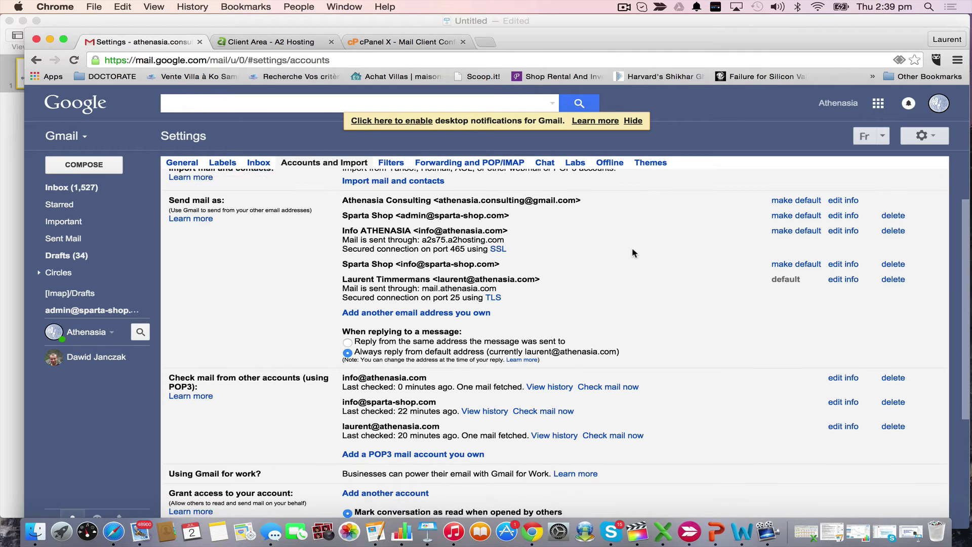
{"action": "scroll", "coordinate": [631, 249], "scroll_direction": "down", "scroll_amount": 2}
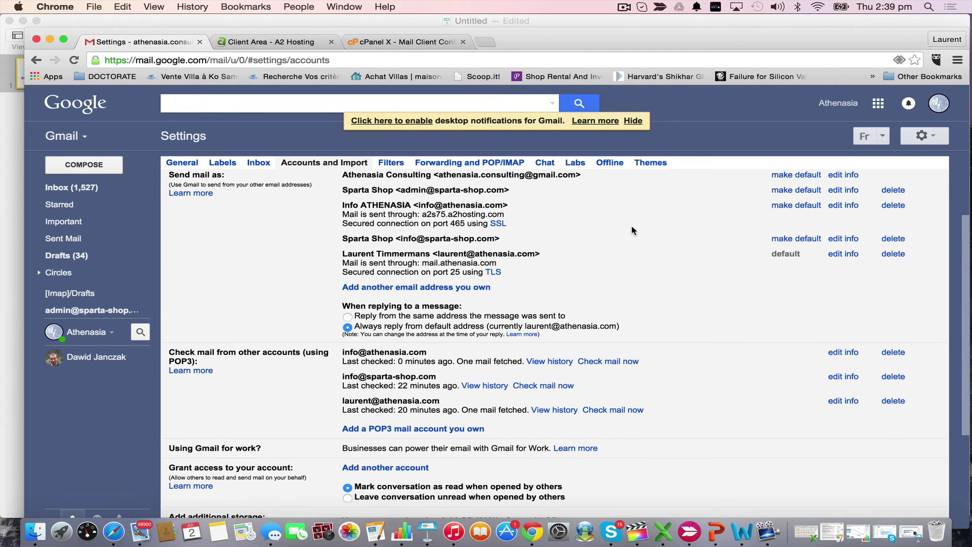
{"action": "scroll", "coordinate": [632, 230], "scroll_direction": "down", "scroll_amount": 5}
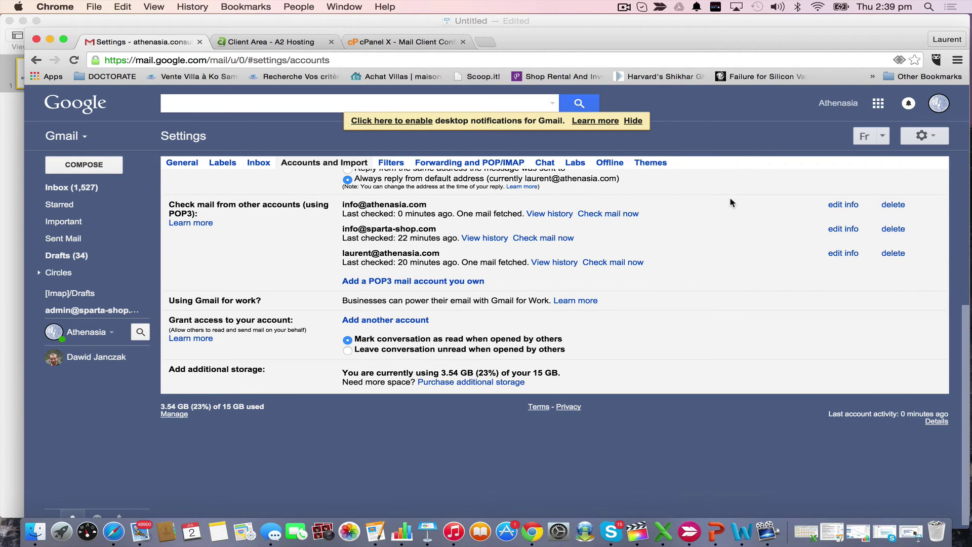
{"action": "scroll", "coordinate": [730, 201], "scroll_direction": "up", "scroll_amount": 8}
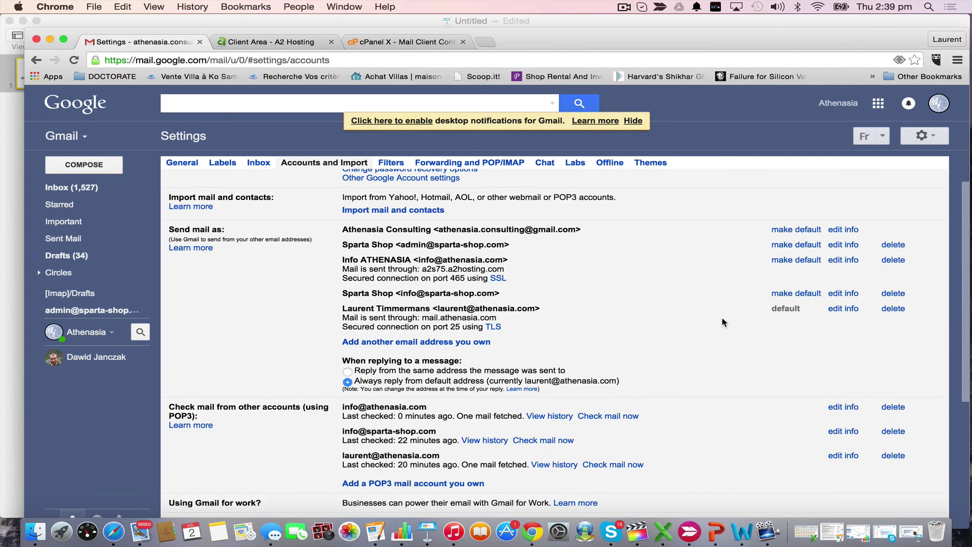
{"action": "scroll", "coordinate": [721, 322], "scroll_direction": "up", "scroll_amount": 1}
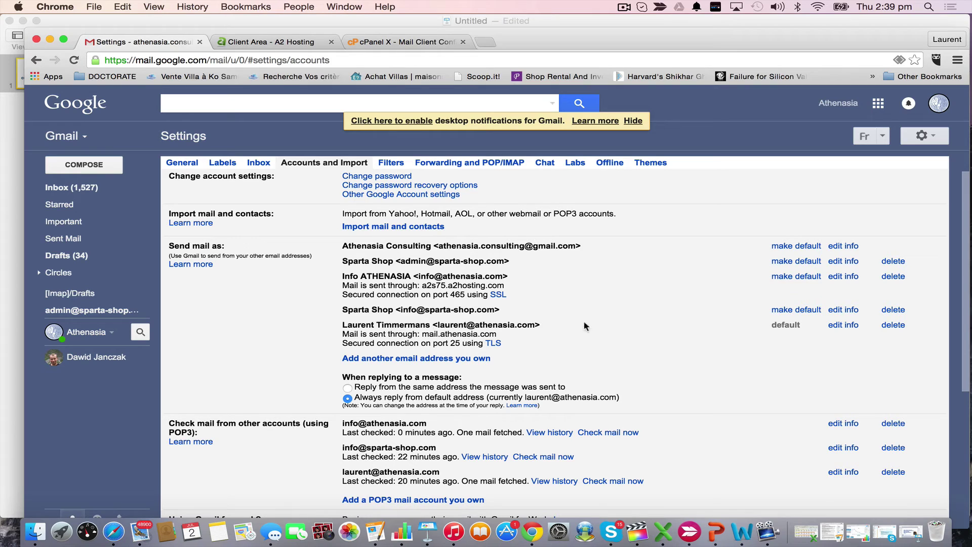
{"action": "scroll", "coordinate": [782, 324], "scroll_direction": "up", "scroll_amount": 1}
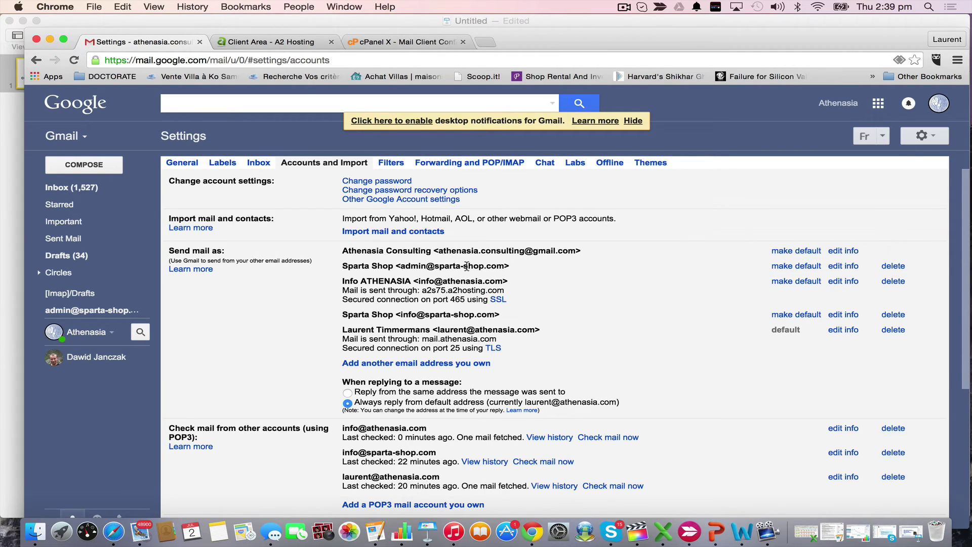
Delete the Sparta Shop admin and info send-as addresses
{"action": "left_click", "coordinate": [892, 268]}
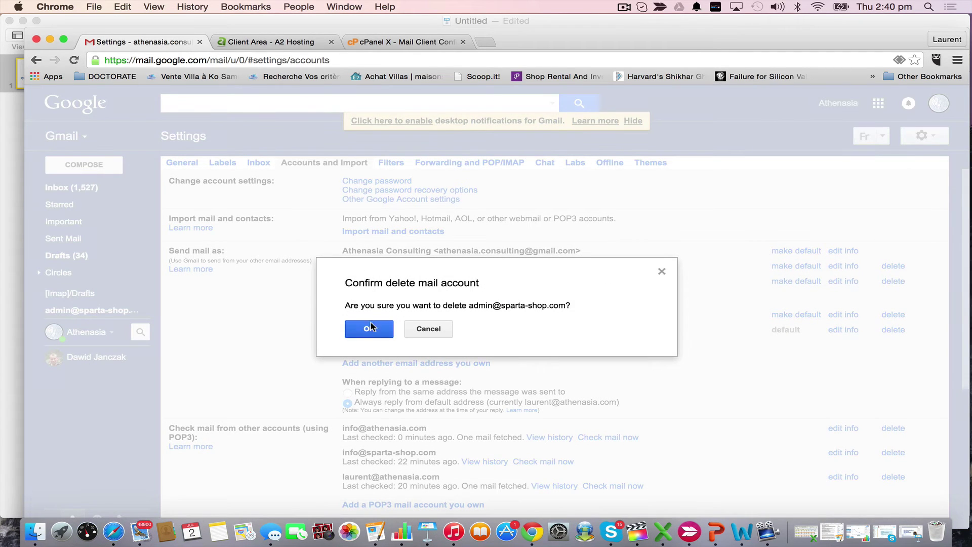
{"action": "left_click", "coordinate": [370, 328]}
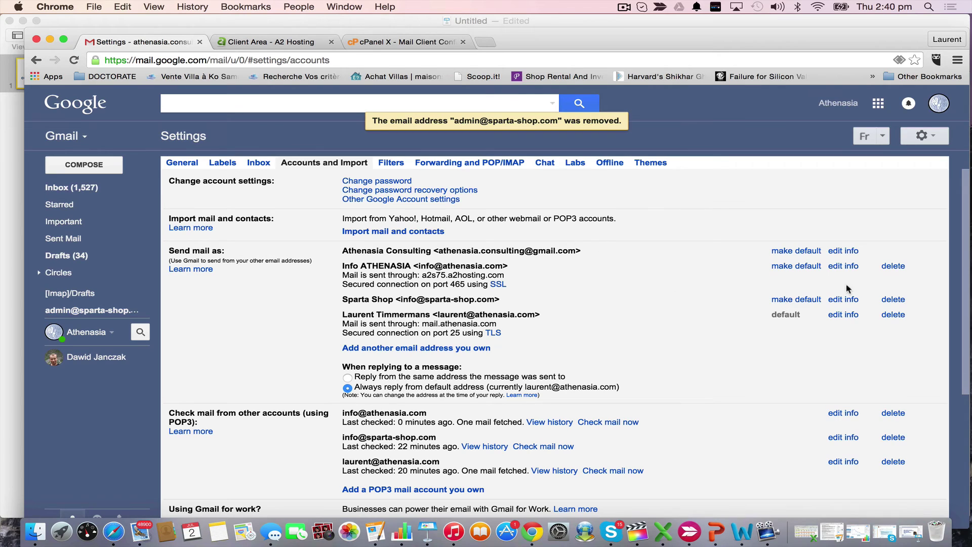
{"action": "left_click", "coordinate": [895, 300]}
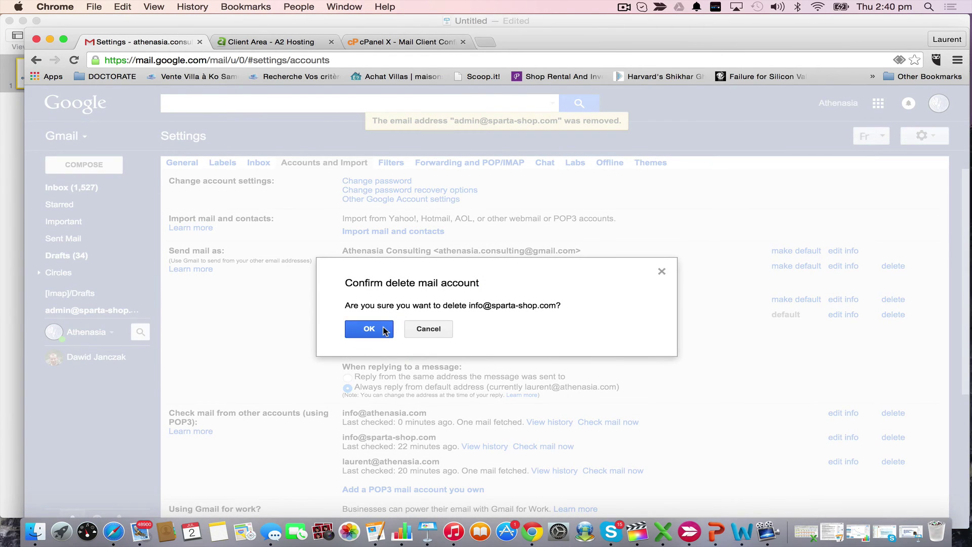
{"action": "left_click", "coordinate": [388, 328]}
Delete the Sparta Shop account from the mail-checking list
{"action": "scroll", "coordinate": [597, 355], "scroll_direction": "down", "scroll_amount": 2}
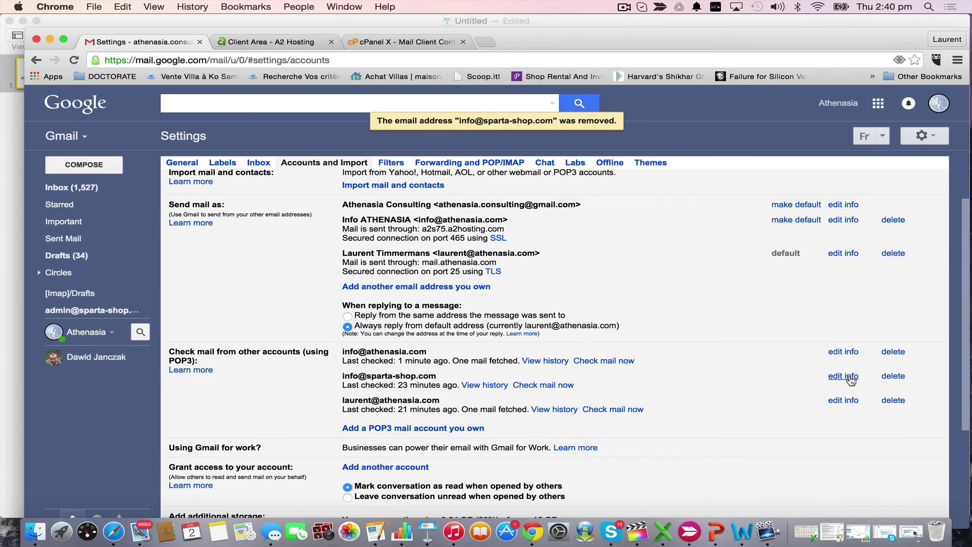
{"action": "left_click", "coordinate": [894, 377]}
{"action": "left_click", "coordinate": [384, 332]}
{"action": "scroll", "coordinate": [679, 366], "scroll_direction": "up", "scroll_amount": 2}
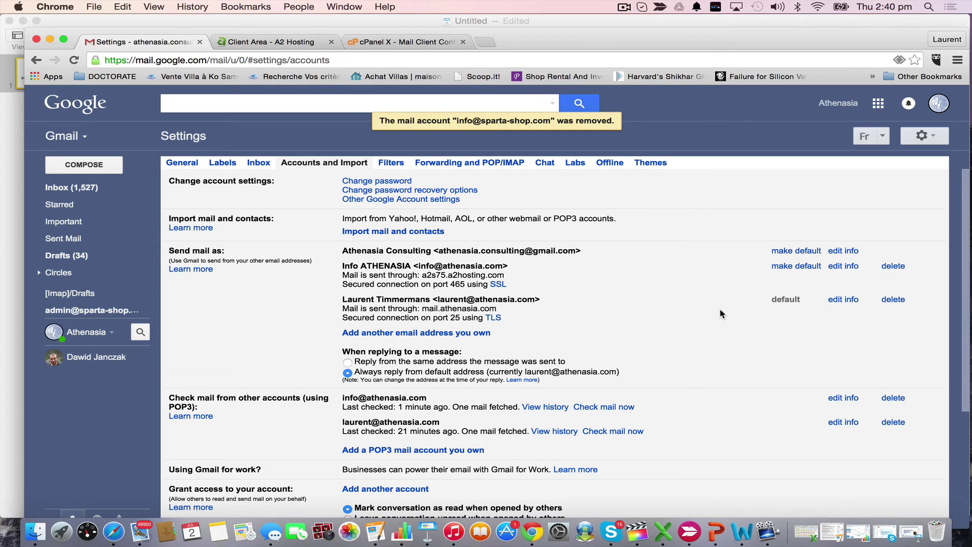
{"action": "scroll", "coordinate": [729, 322], "scroll_direction": "down", "scroll_amount": 1}
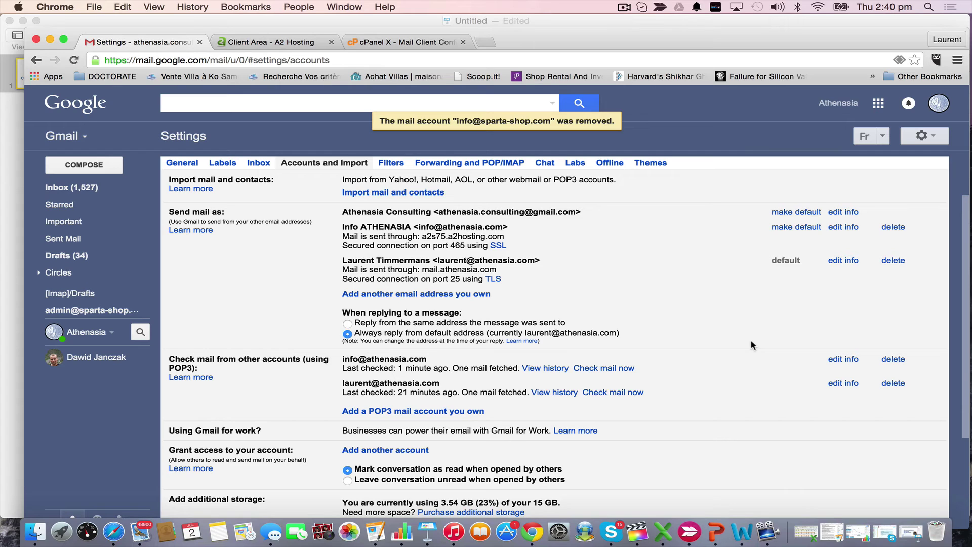
Run 'Check mail now' on the second athenasia.com POP3 account
{"action": "scroll", "coordinate": [428, 363], "scroll_direction": "down", "scroll_amount": 1}
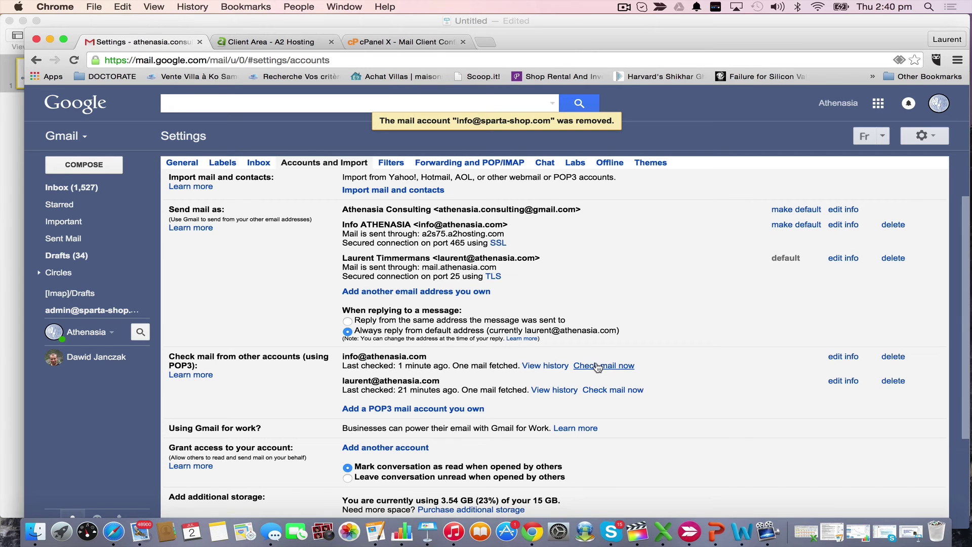
{"action": "scroll", "coordinate": [387, 370], "scroll_direction": "down", "scroll_amount": 1}
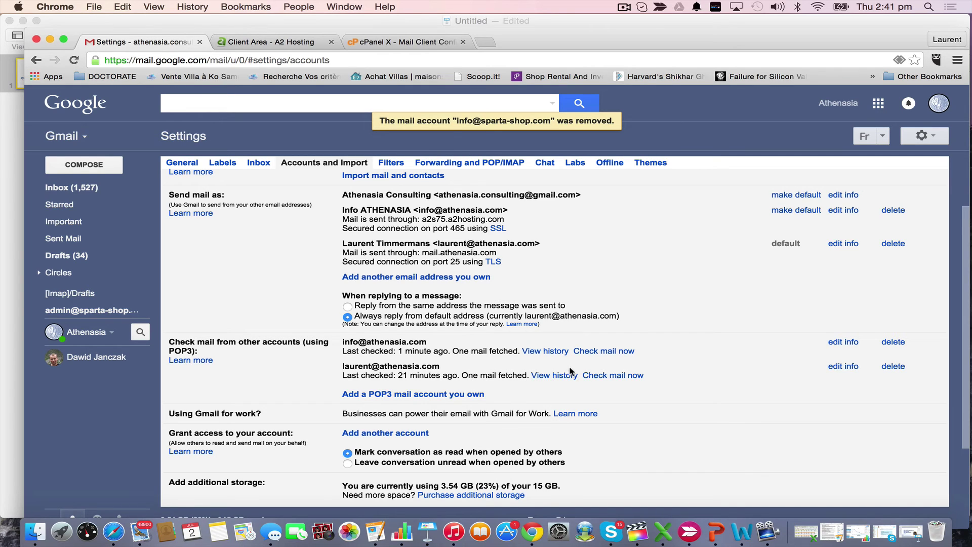
{"action": "left_click", "coordinate": [616, 379]}
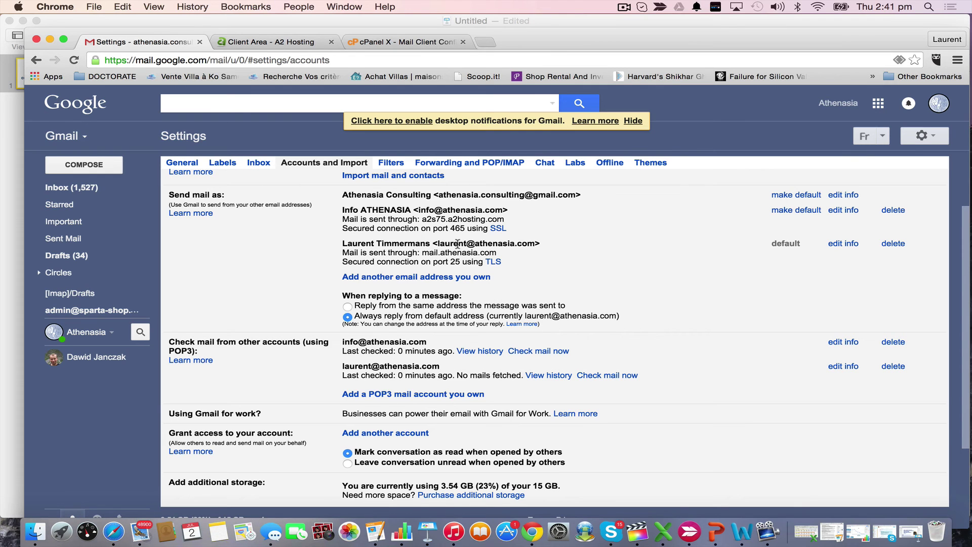
{"action": "scroll", "coordinate": [459, 246], "scroll_direction": "down", "scroll_amount": 4}
{"action": "scroll", "coordinate": [458, 246], "scroll_direction": "up", "scroll_amount": 5}
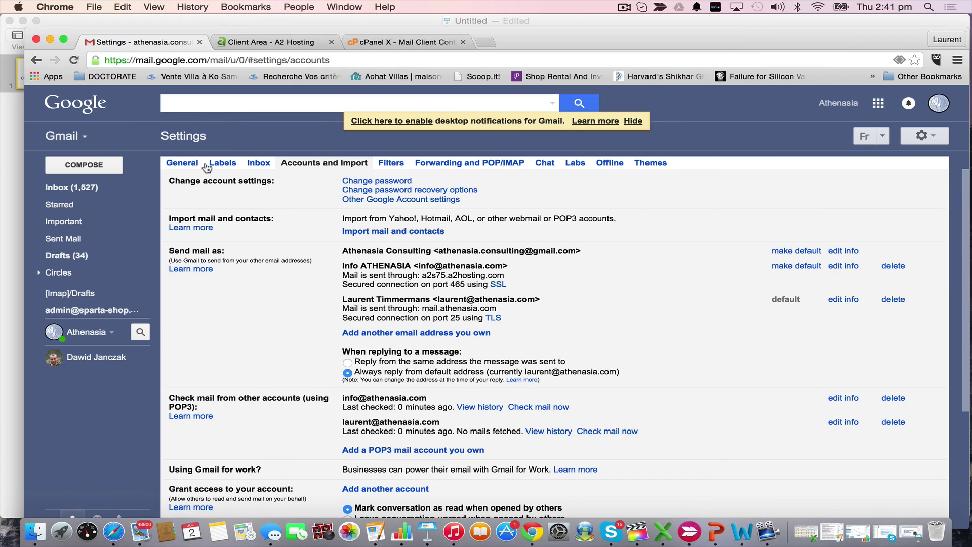
In General settings, select the existing company signature
{"action": "left_click", "coordinate": [181, 163]}
{"action": "scroll", "coordinate": [597, 280], "scroll_direction": "down", "scroll_amount": 15}
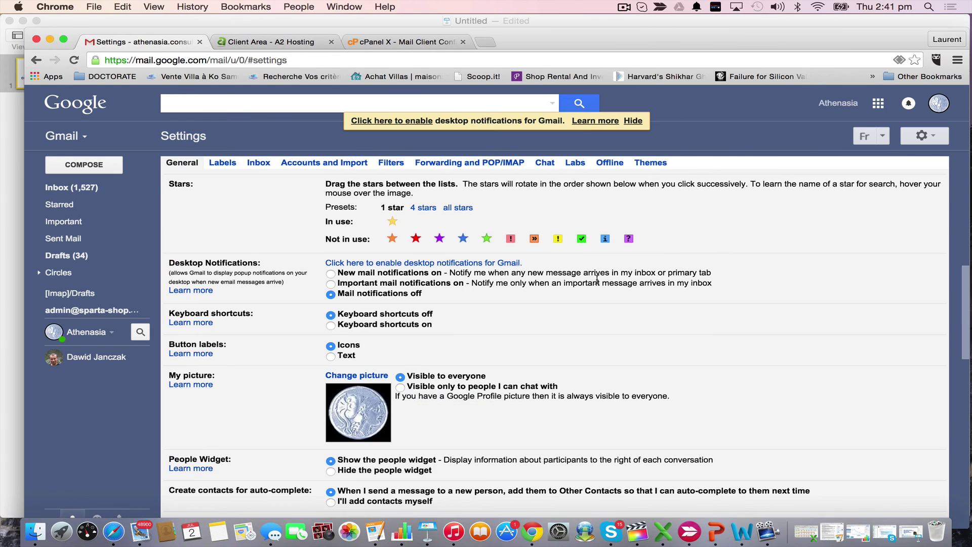
{"action": "scroll", "coordinate": [596, 280], "scroll_direction": "up", "scroll_amount": 5}
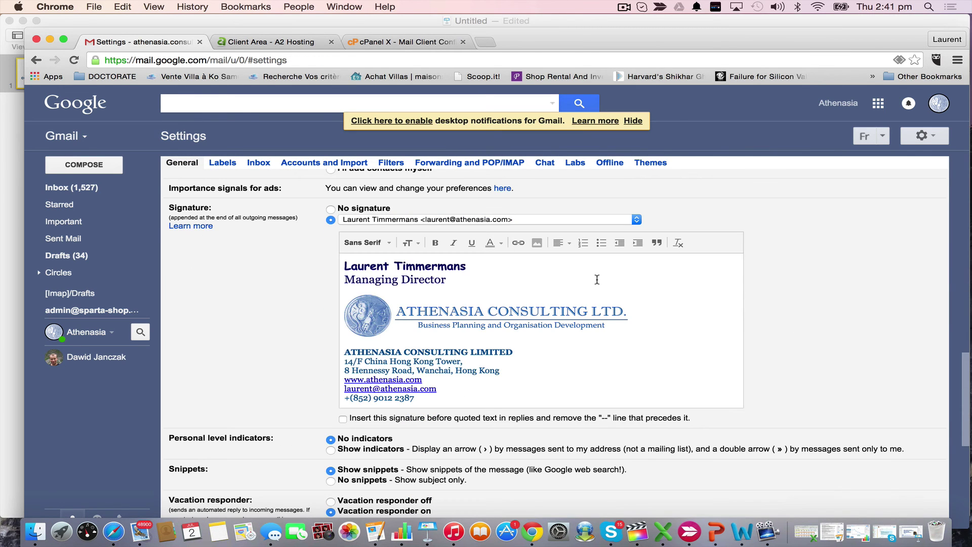
{"action": "scroll", "coordinate": [597, 279], "scroll_direction": "up", "scroll_amount": 4}
{"action": "scroll", "coordinate": [597, 279], "scroll_direction": "down", "scroll_amount": 4}
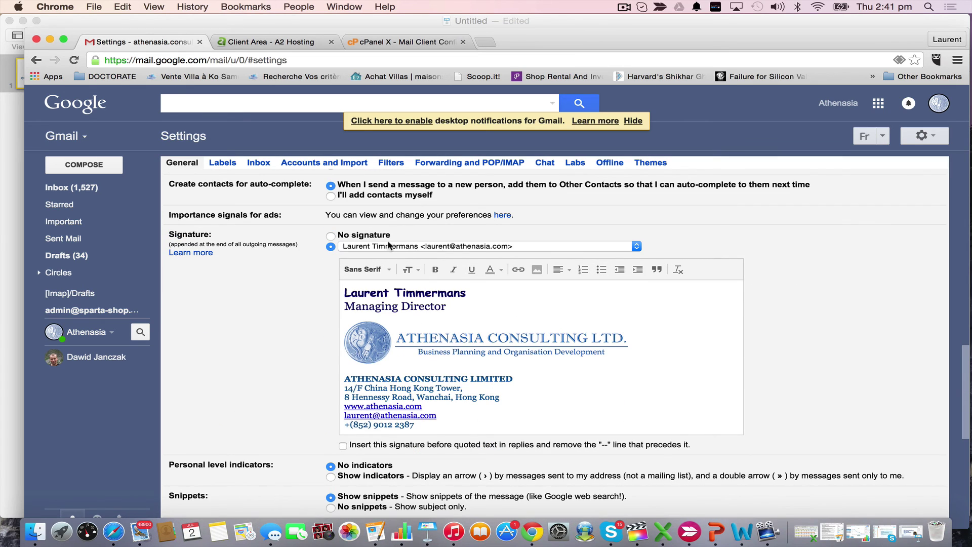
{"action": "left_click_drag", "start_coordinate": [427, 425], "coordinate": [339, 294]}
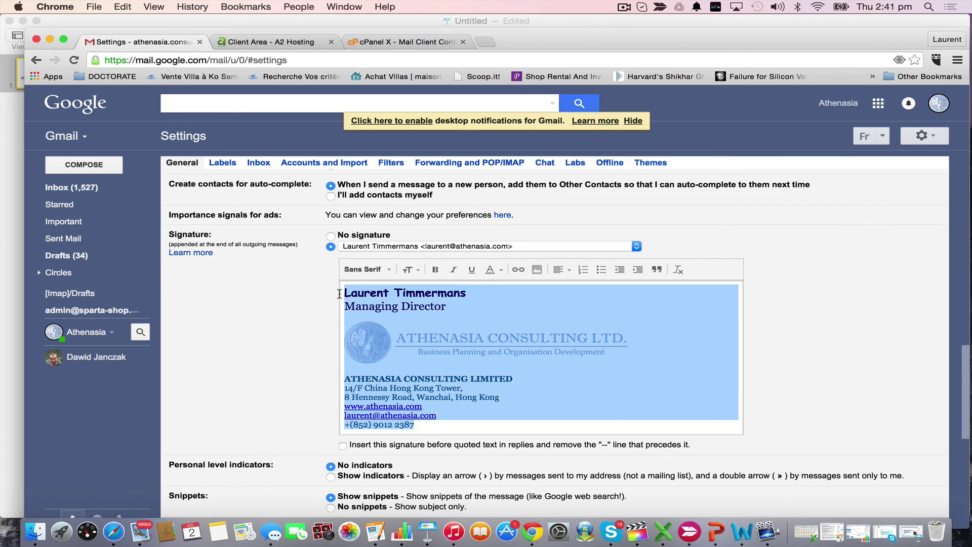
Paste the company signature as Info ATHENASIA's signature and save changes
{"action": "left_click", "coordinate": [818, 244]}
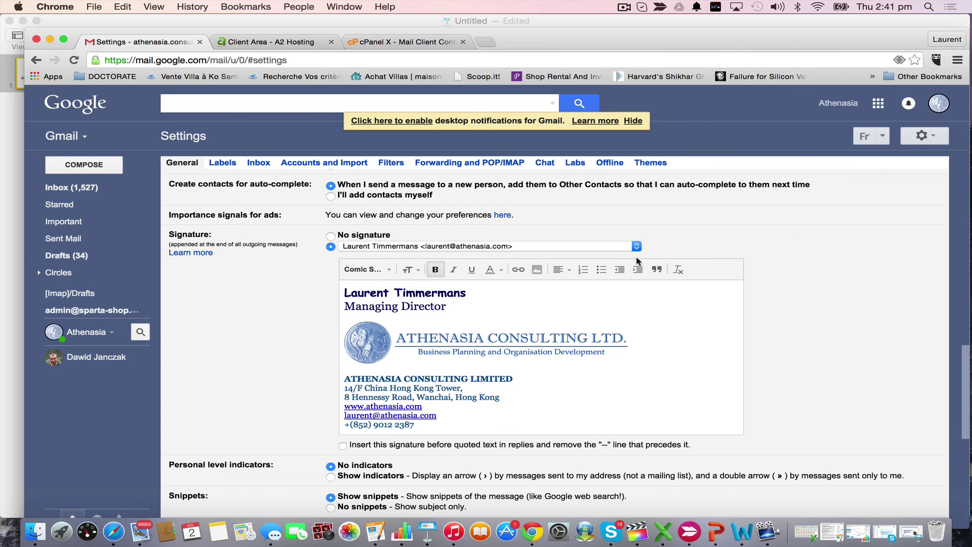
{"action": "left_click", "coordinate": [636, 246]}
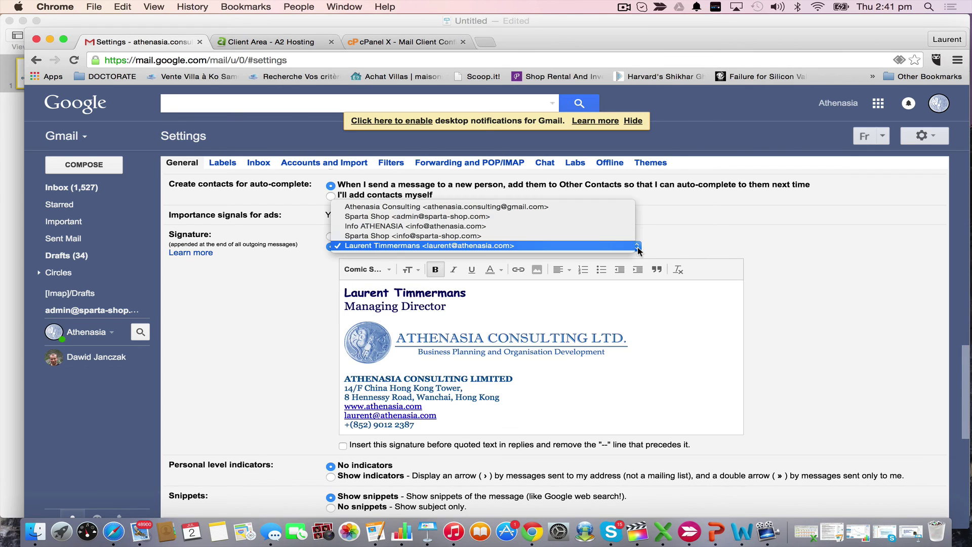
{"action": "left_click", "coordinate": [552, 225]}
{"action": "left_click", "coordinate": [496, 306]}
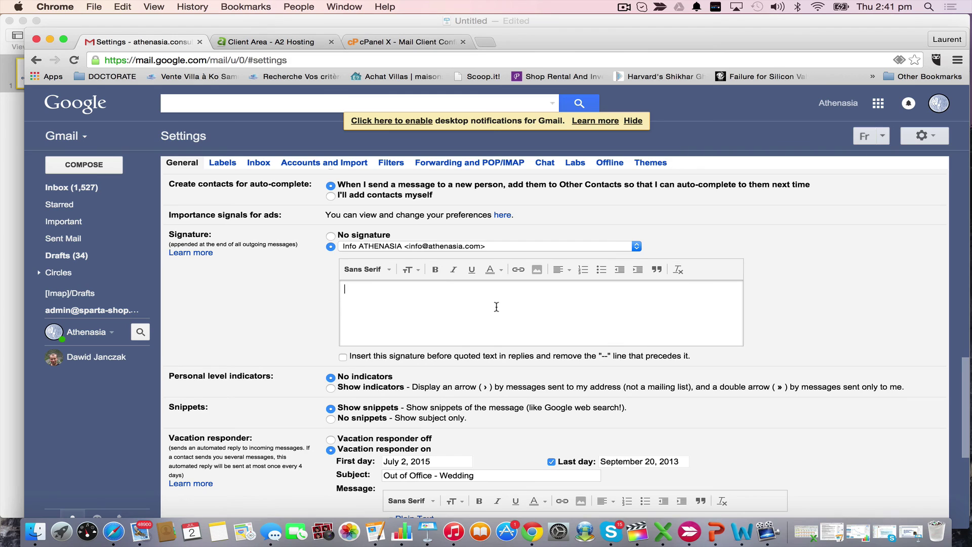
{"action": "key", "text": "super+v"}
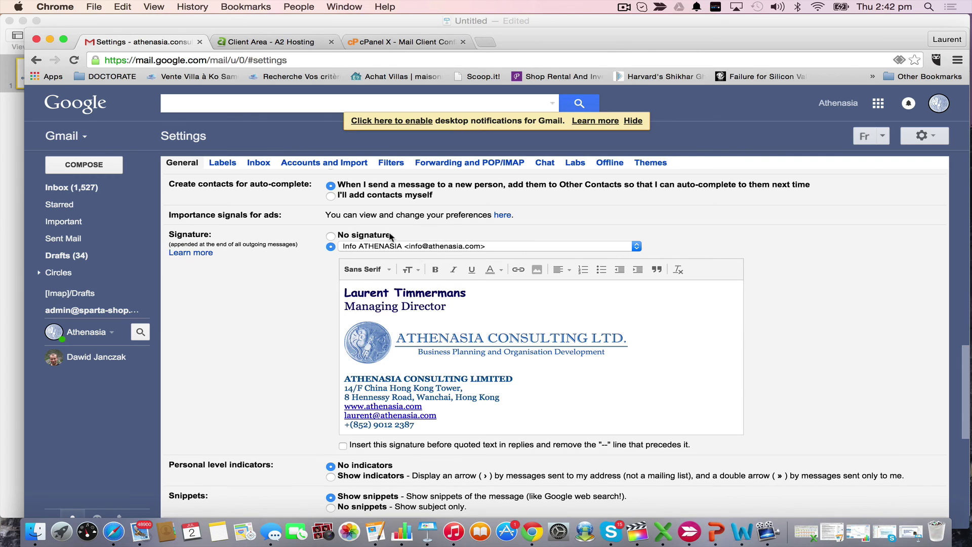
{"action": "scroll", "coordinate": [551, 305], "scroll_direction": "down", "scroll_amount": 10}
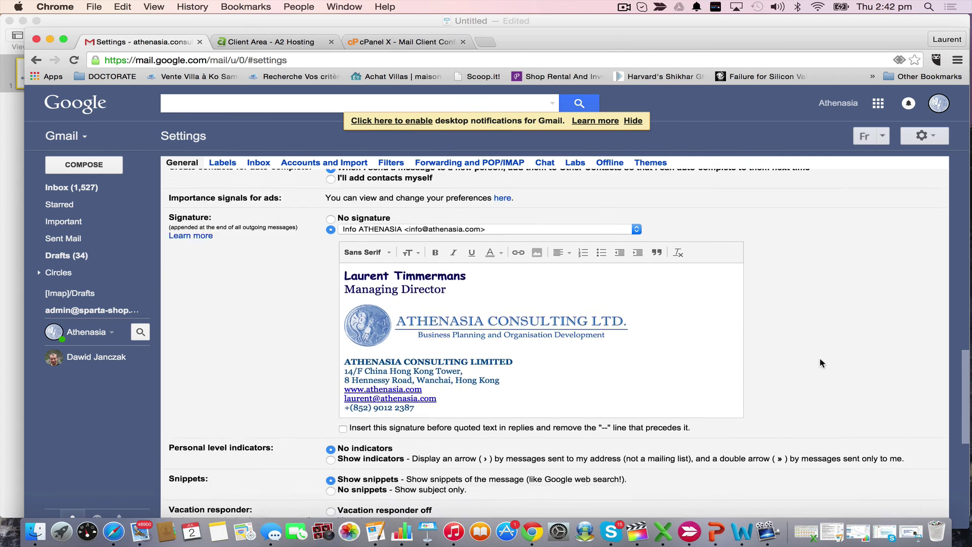
{"action": "left_click", "coordinate": [536, 380]}
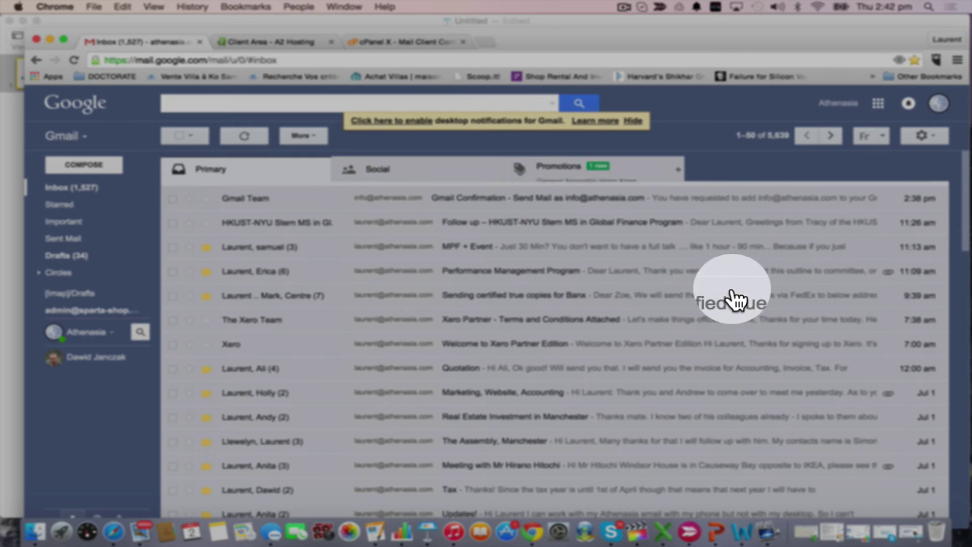
Compose a full-window message from Info ATHENASIA, check its signature, and save the draft
{"action": "left_click", "coordinate": [81, 165]}
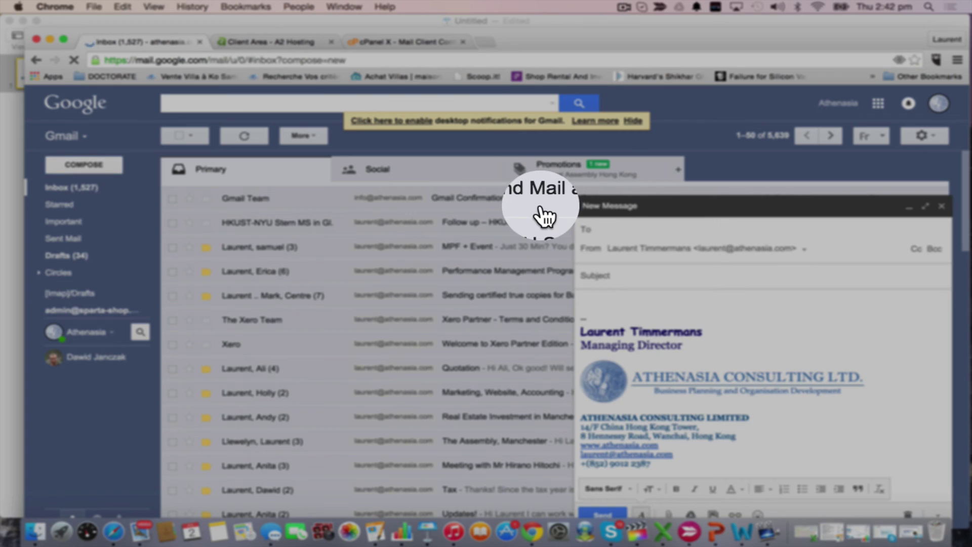
{"action": "left_click", "coordinate": [925, 205]}
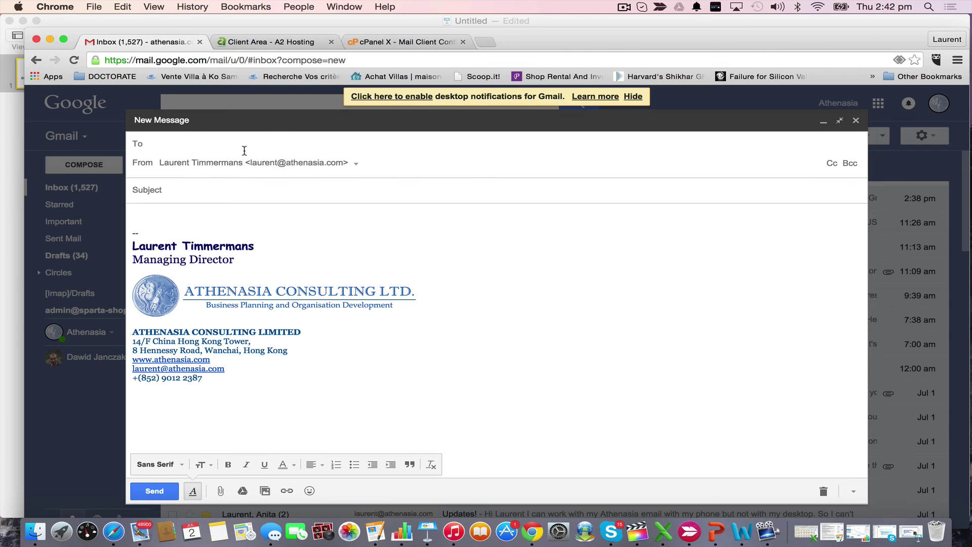
{"action": "left_click", "coordinate": [354, 164]}
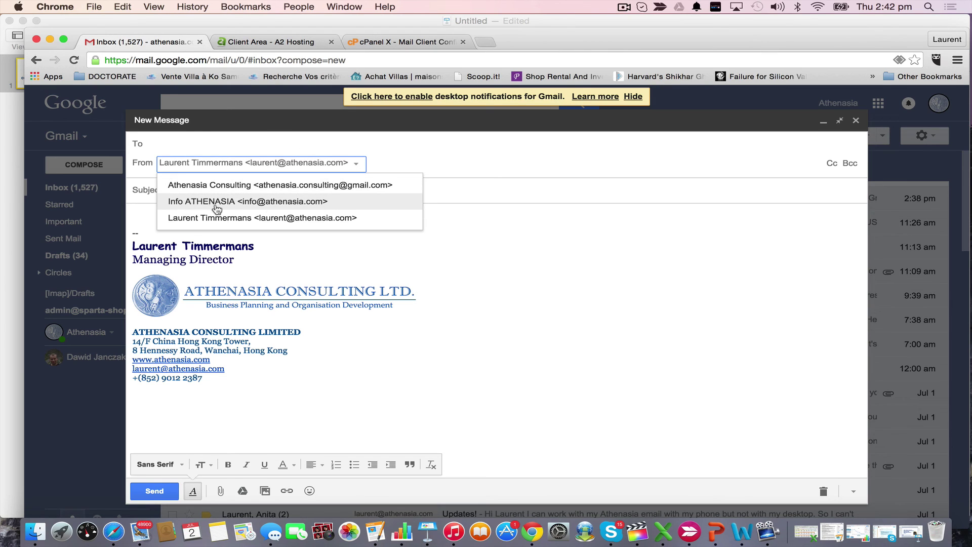
{"action": "left_click", "coordinate": [266, 202]}
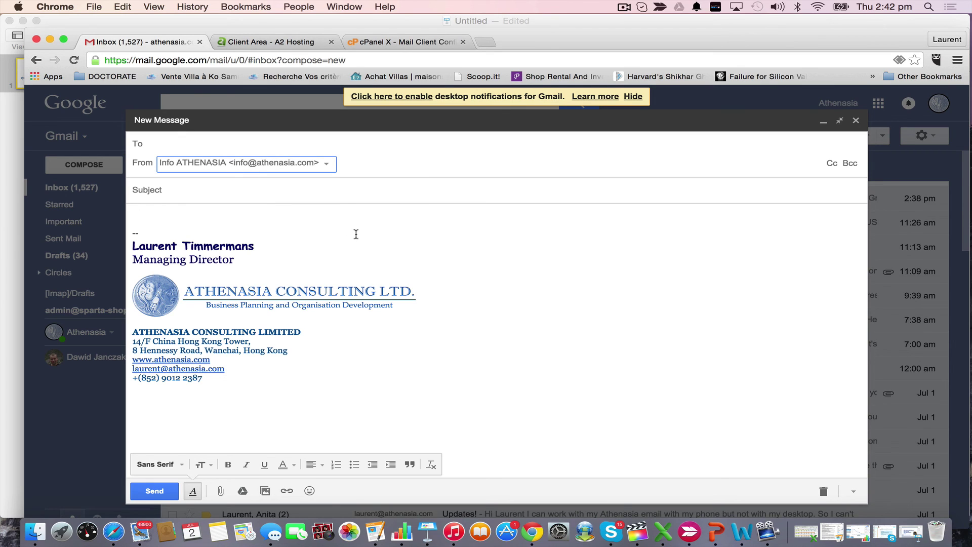
{"action": "left_click", "coordinate": [336, 217]}
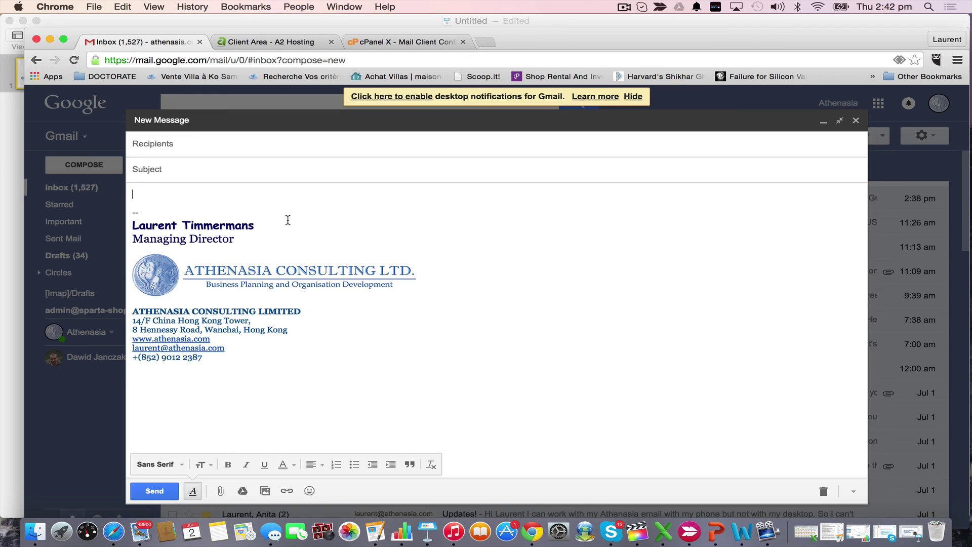
{"action": "left_click", "coordinate": [246, 147]}
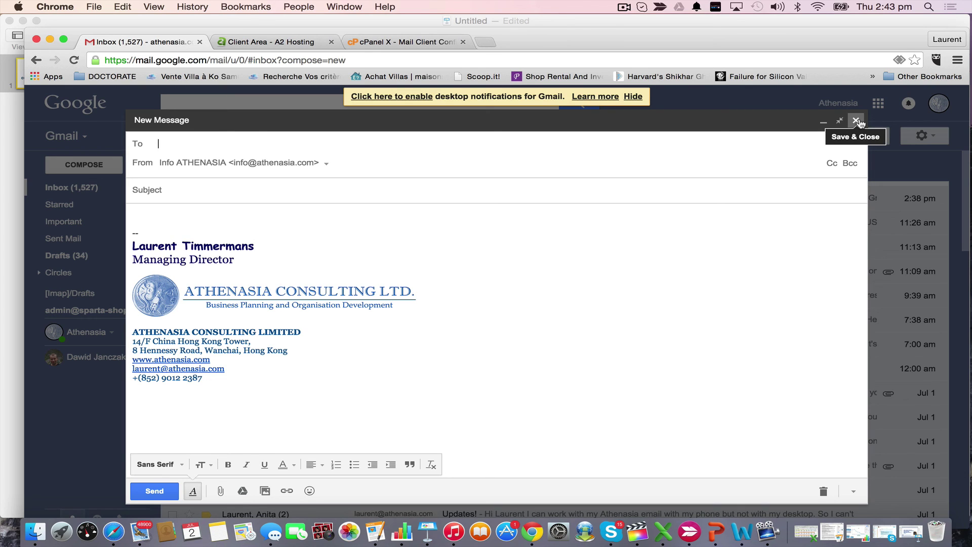
{"action": "left_click", "coordinate": [857, 122]}
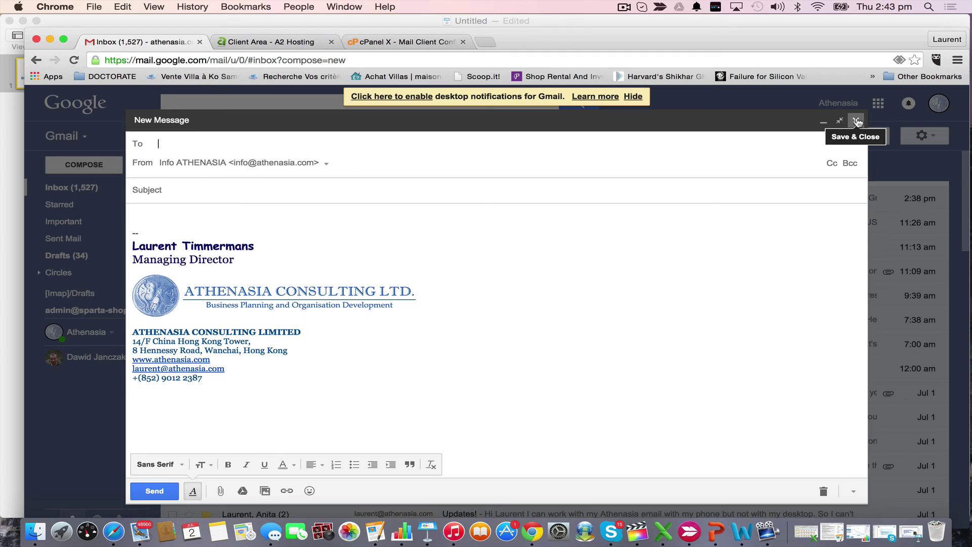